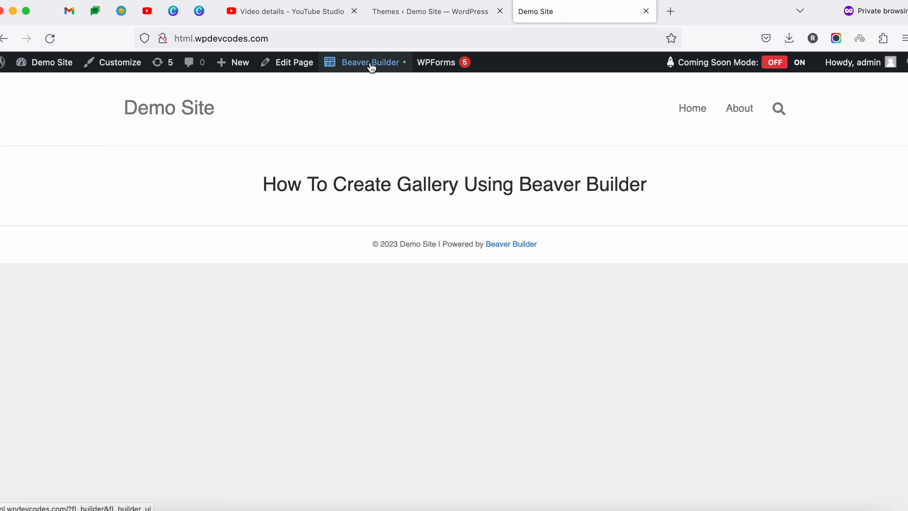
- Open the home page for editing in Beaver Builder and look through the available standard modules
{"action": "left_click", "coordinate": [371, 67]}
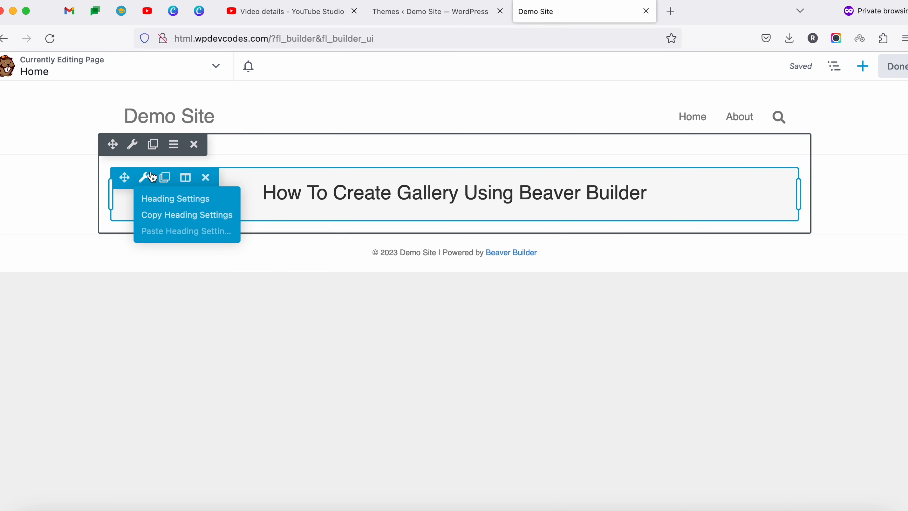
{"action": "left_click", "coordinate": [863, 70]}
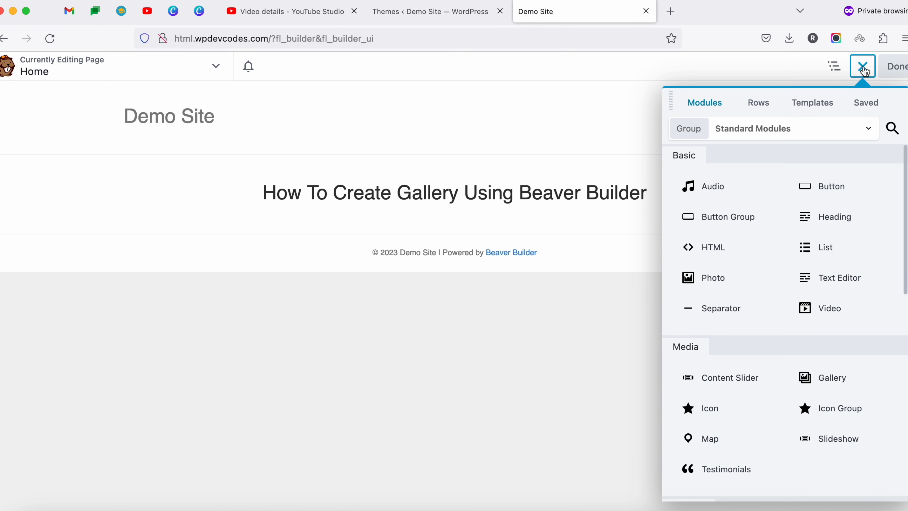
{"action": "scroll", "coordinate": [766, 298], "scroll_direction": "down", "scroll_amount": 10}
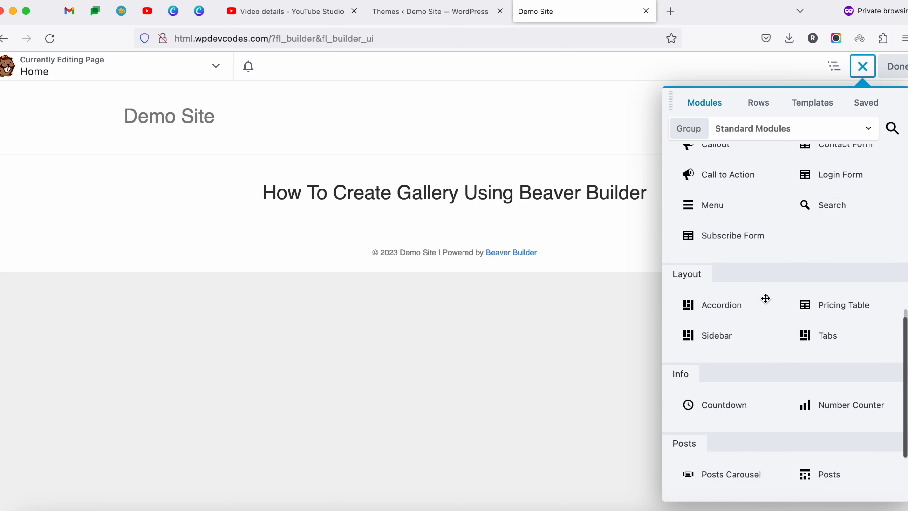
{"action": "scroll", "coordinate": [765, 299], "scroll_direction": "up", "scroll_amount": 10}
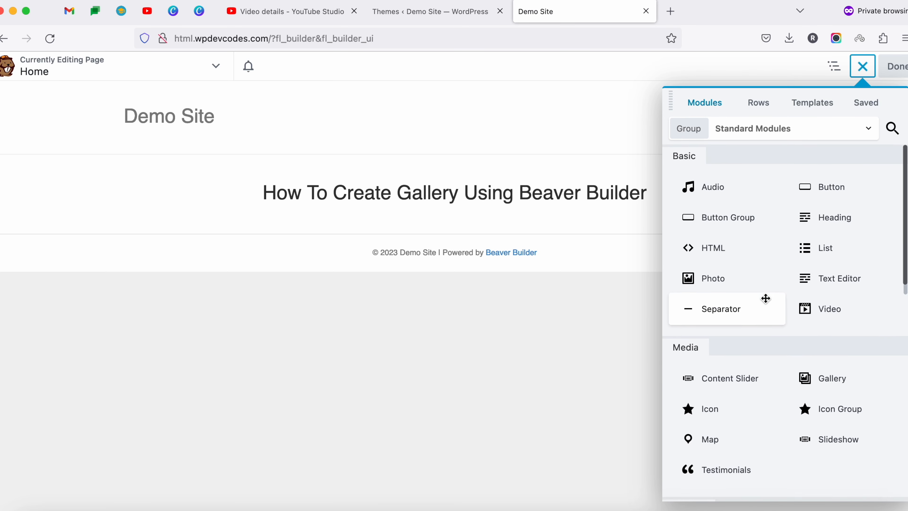
{"action": "scroll", "coordinate": [766, 298], "scroll_direction": "down", "scroll_amount": 10}
{"action": "scroll", "coordinate": [765, 299], "scroll_direction": "up", "scroll_amount": 10}
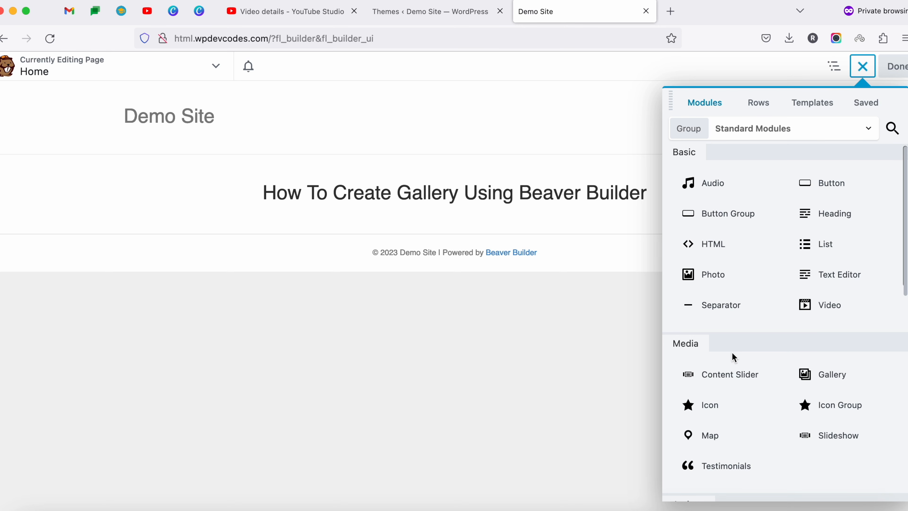
{"action": "scroll", "coordinate": [732, 351], "scroll_direction": "down", "scroll_amount": 2}
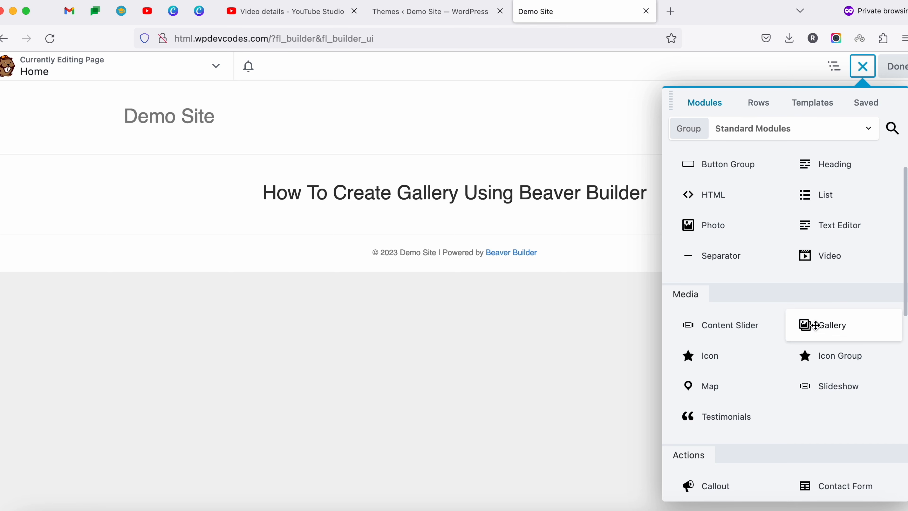
- Add a one-column row below the heading and place a Gallery module in it
{"action": "left_click", "coordinate": [758, 103]}
{"action": "left_click_drag", "start_coordinate": [745, 166], "coordinate": [468, 318]}
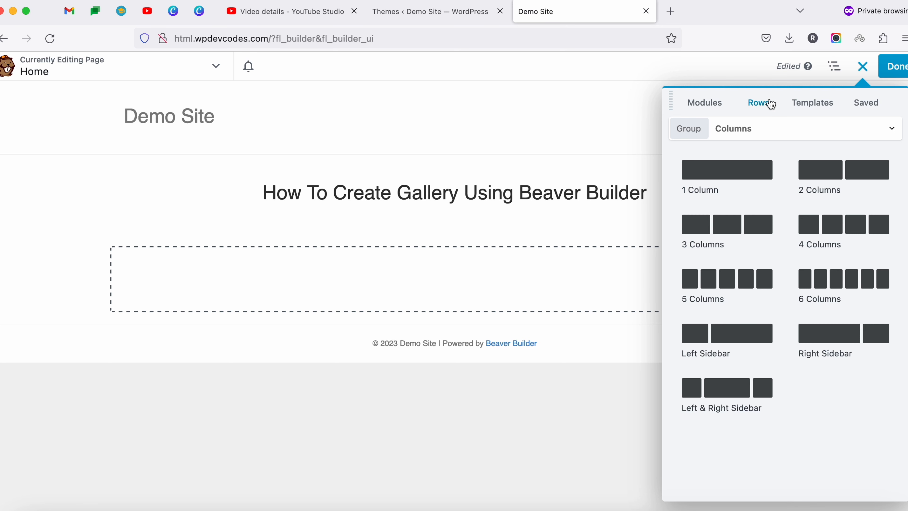
{"action": "left_click", "coordinate": [707, 104]}
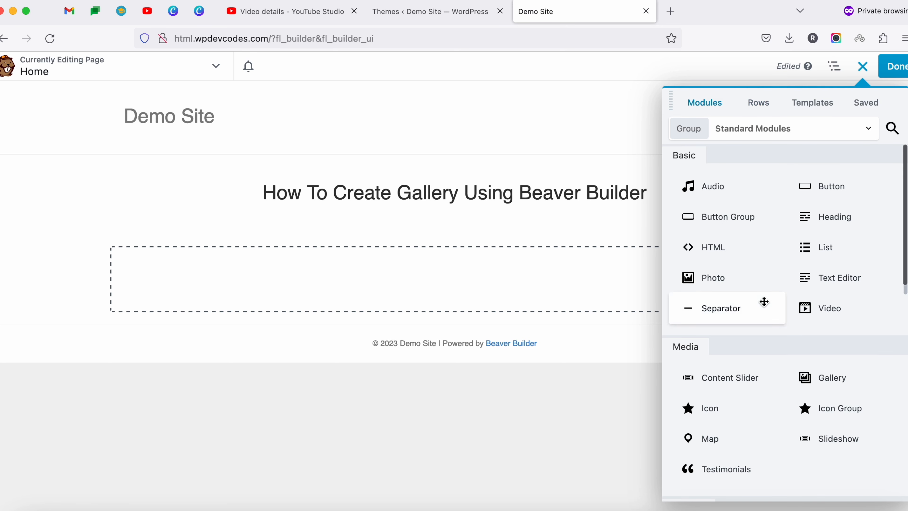
{"action": "scroll", "coordinate": [801, 368], "scroll_direction": "down", "scroll_amount": 1}
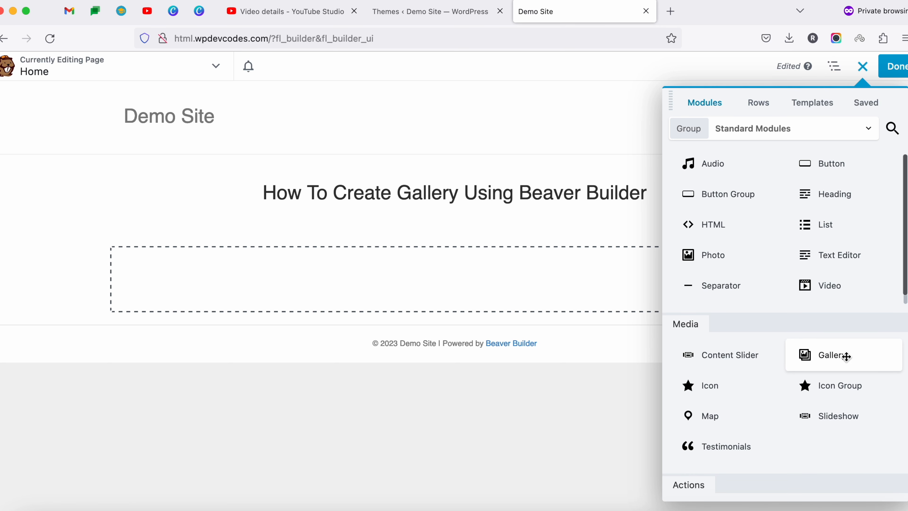
{"action": "left_click_drag", "start_coordinate": [846, 357], "coordinate": [594, 383]}
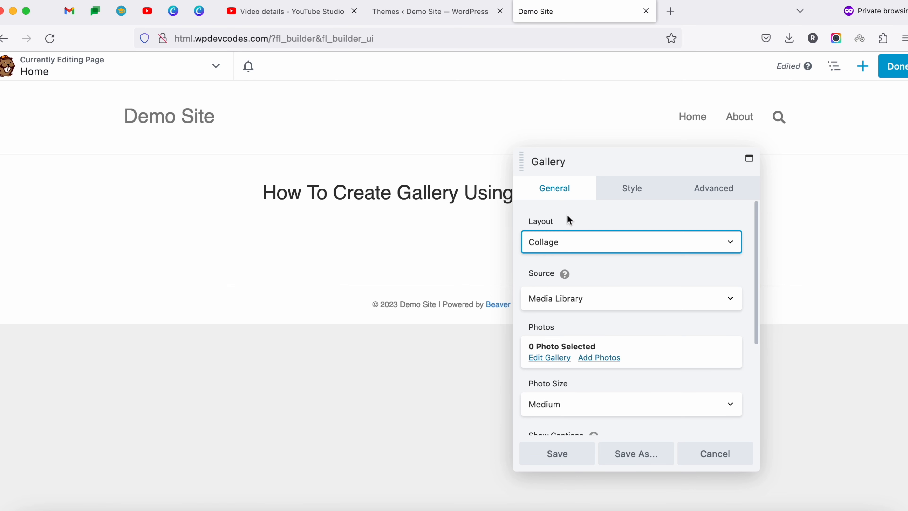
- Choose Collage as the gallery's layout and Media Library as its photo source
{"action": "left_click", "coordinate": [589, 246]}
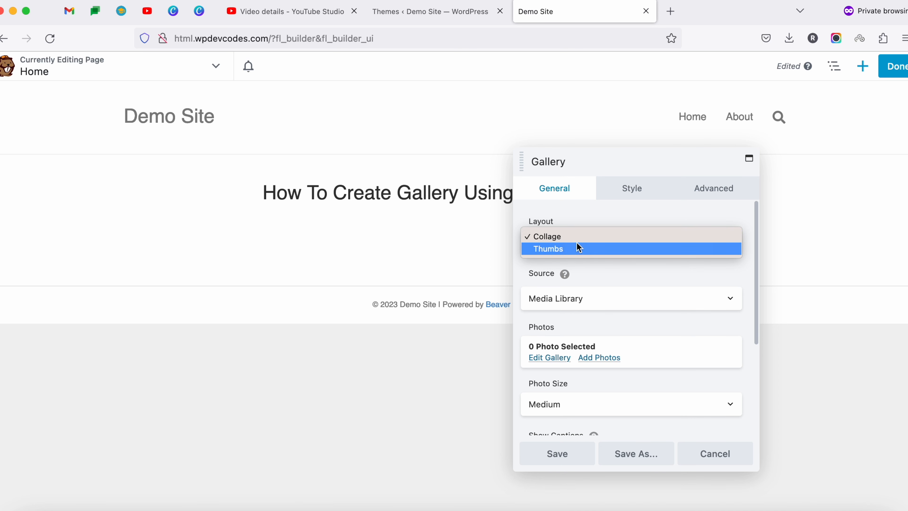
{"action": "left_click", "coordinate": [564, 237]}
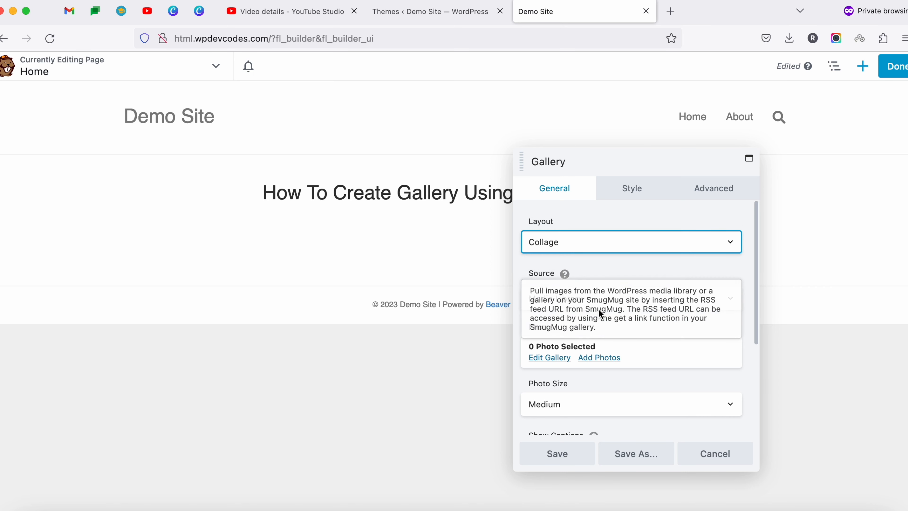
{"action": "scroll", "coordinate": [665, 310], "scroll_direction": "down", "scroll_amount": 2}
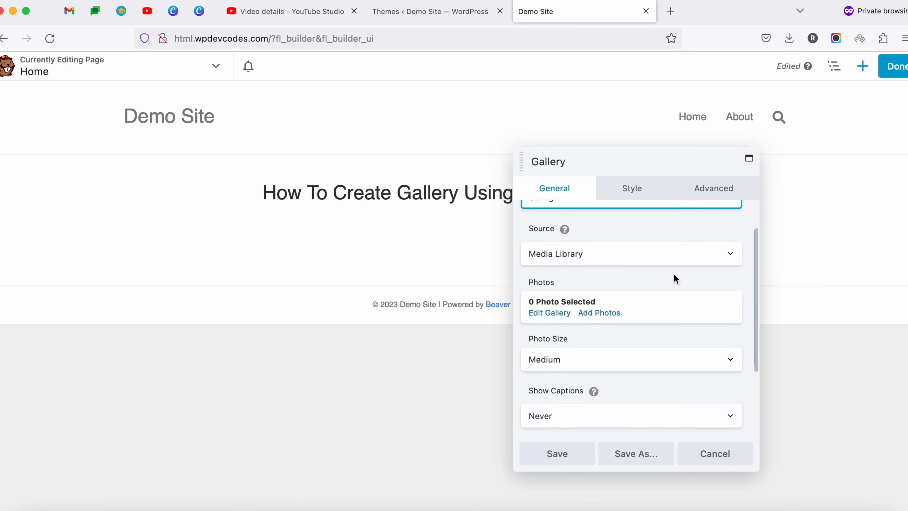
{"action": "left_click", "coordinate": [684, 258]}
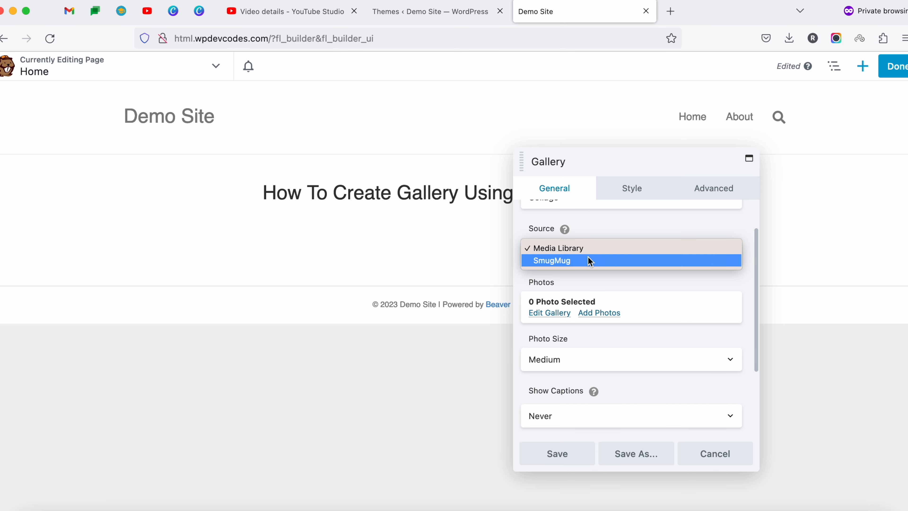
{"action": "left_click", "coordinate": [583, 249]}
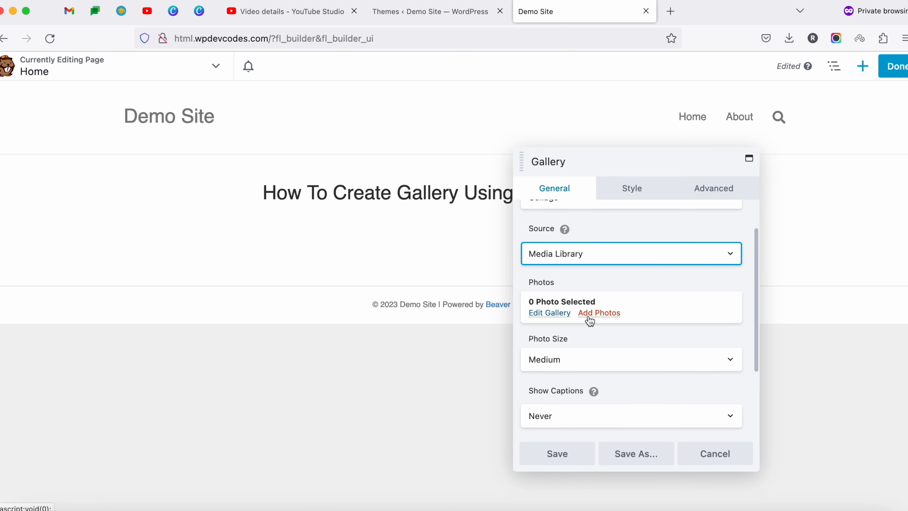
- Add 18 bathroom photos from the media library to the gallery, covering three full rows from the brush to the bathtub
{"action": "left_click", "coordinate": [595, 313]}
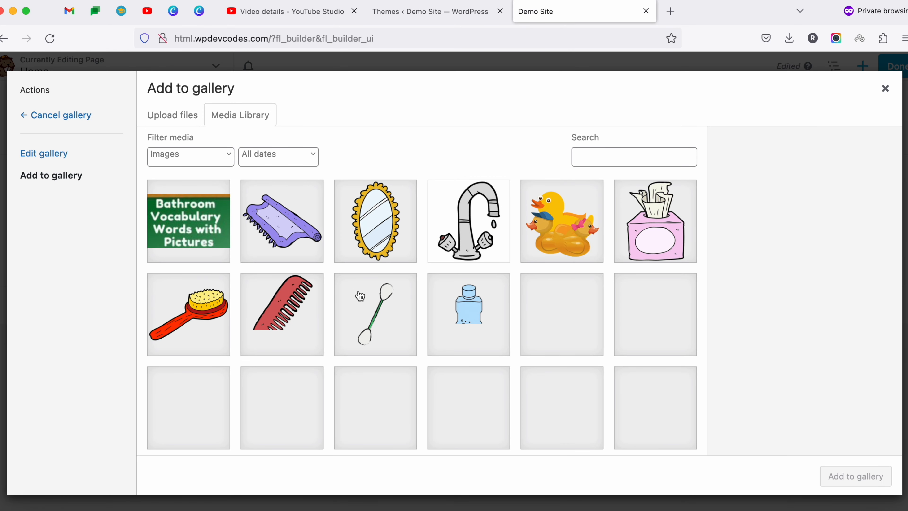
{"action": "scroll", "coordinate": [358, 315], "scroll_direction": "down", "scroll_amount": 3}
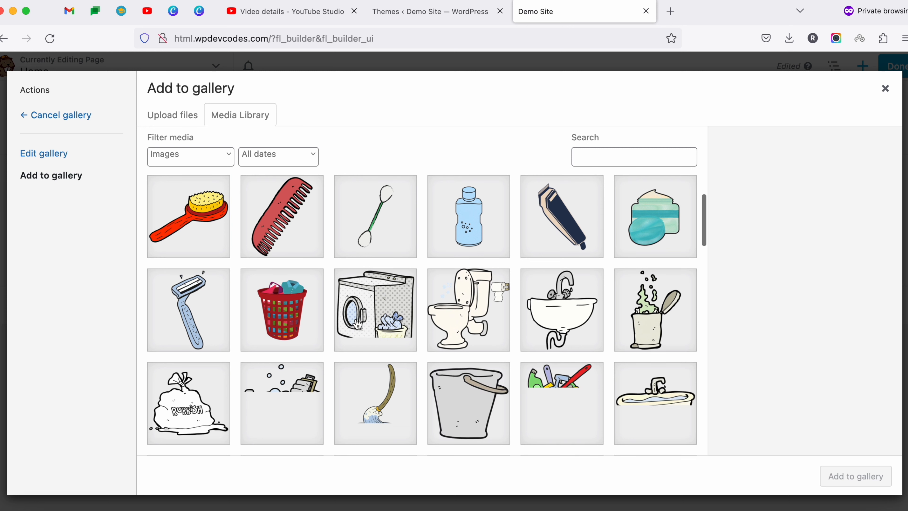
{"action": "left_click", "coordinate": [210, 238]}
{"action": "key", "text": "Right"}
{"action": "left_click", "coordinate": [246, 242]}
{"action": "left_click", "coordinate": [342, 222]}
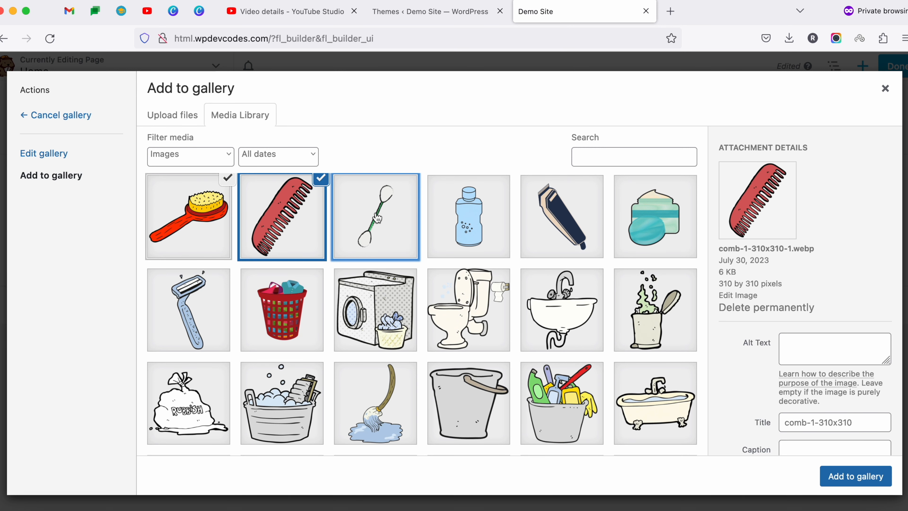
{"action": "left_click", "coordinate": [459, 225]}
{"action": "left_click", "coordinate": [597, 226]}
{"action": "left_click", "coordinate": [669, 231]}
{"action": "left_click", "coordinate": [649, 329]}
{"action": "left_click", "coordinate": [551, 328]}
{"action": "left_click", "coordinate": [458, 323]}
{"action": "left_click", "coordinate": [357, 324]}
{"action": "left_click", "coordinate": [255, 317]}
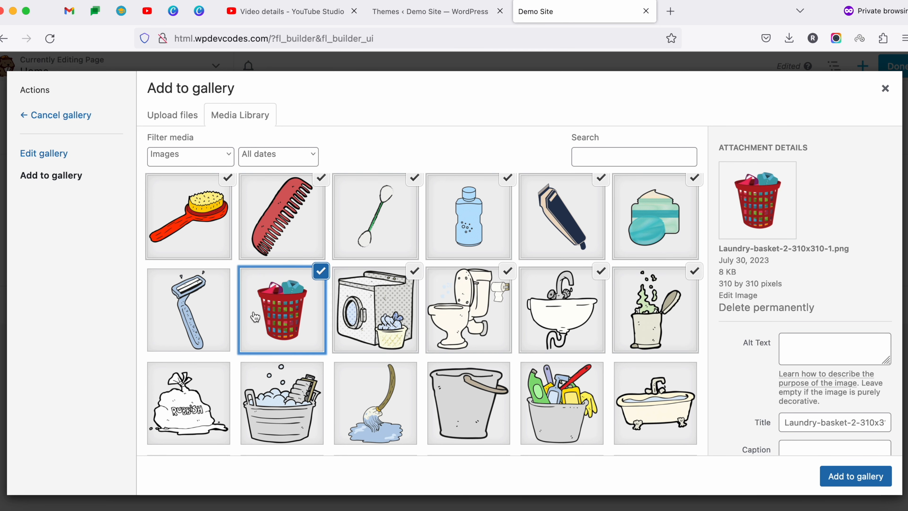
{"action": "left_click", "coordinate": [198, 315]}
{"action": "left_click", "coordinate": [184, 379]}
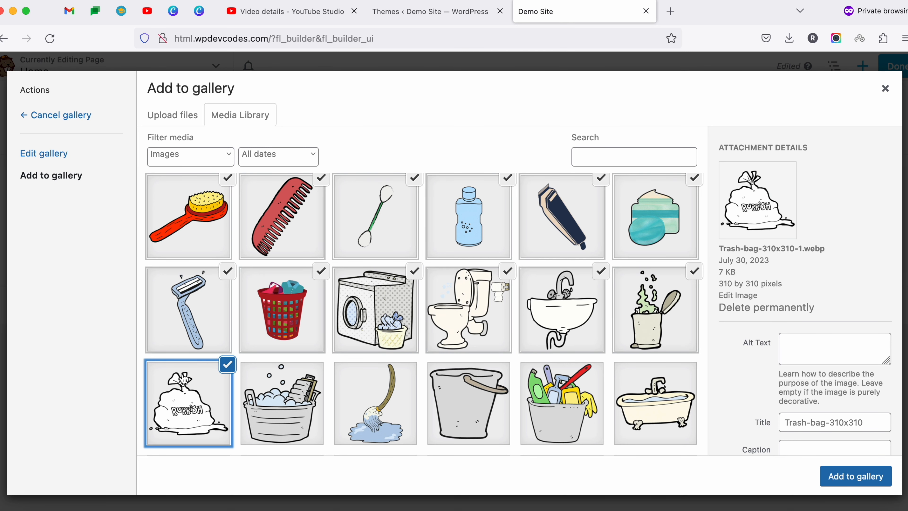
{"action": "left_click", "coordinate": [263, 411]}
{"action": "left_click", "coordinate": [339, 411]}
{"action": "left_click", "coordinate": [471, 407]}
{"action": "left_click", "coordinate": [561, 404]}
{"action": "left_click", "coordinate": [654, 404]}
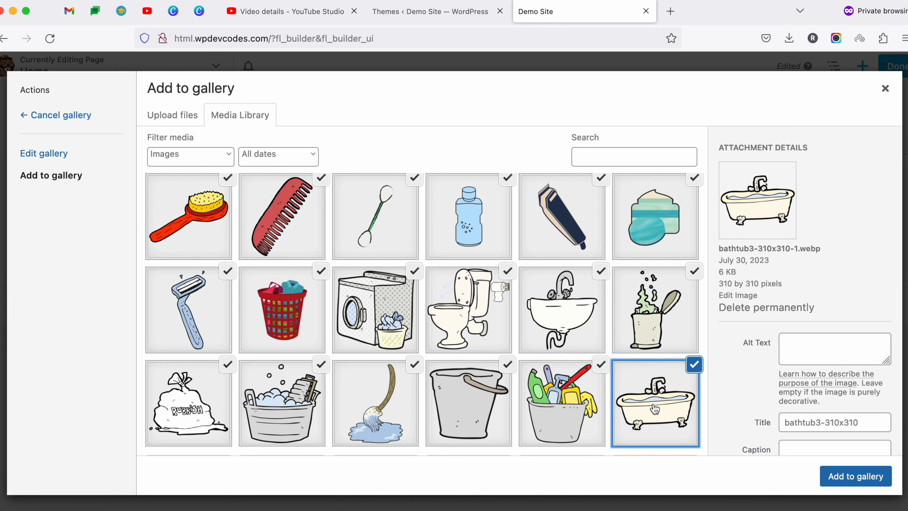
{"action": "left_click", "coordinate": [847, 477]}
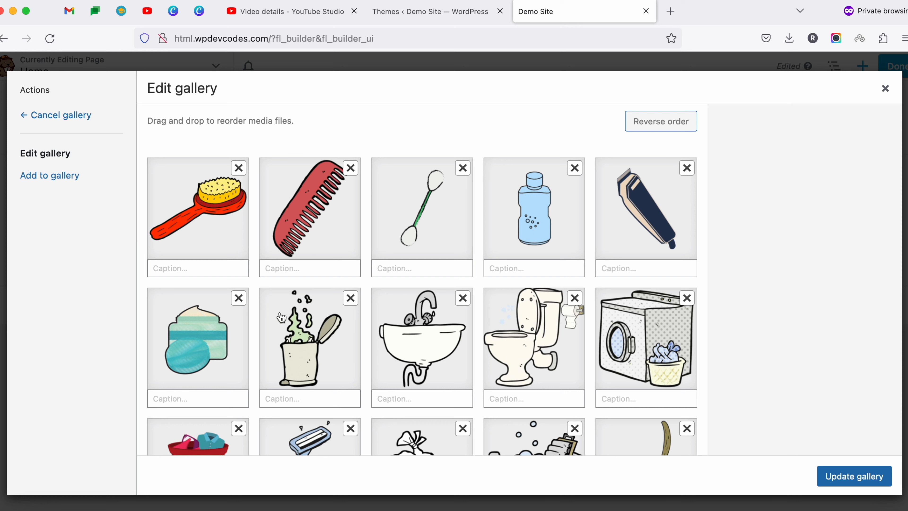
- Caption the brush photo "Caption 1" and the comb photo "Caption 2", and update the gallery
{"action": "left_click", "coordinate": [195, 265]}
{"action": "type", "text": "Captio"}
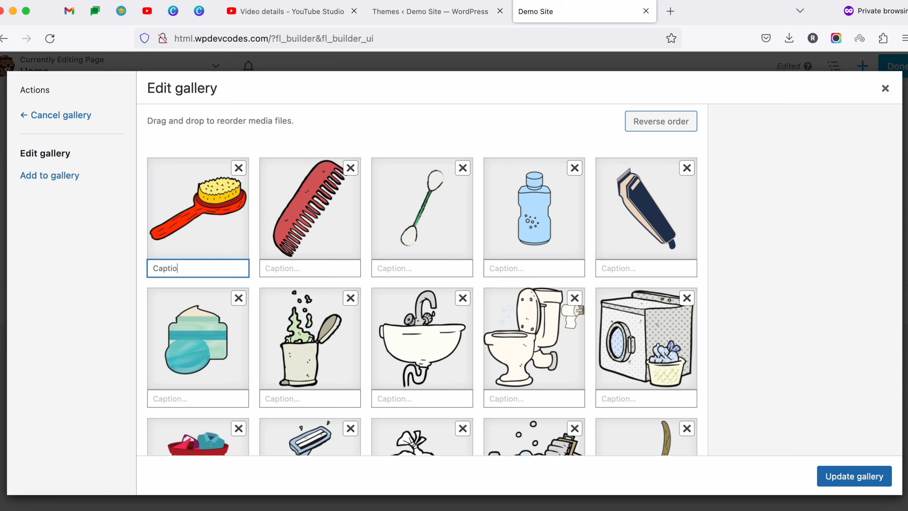
{"action": "left_click", "coordinate": [276, 269]}
{"action": "type", "text": "Caption 2"}
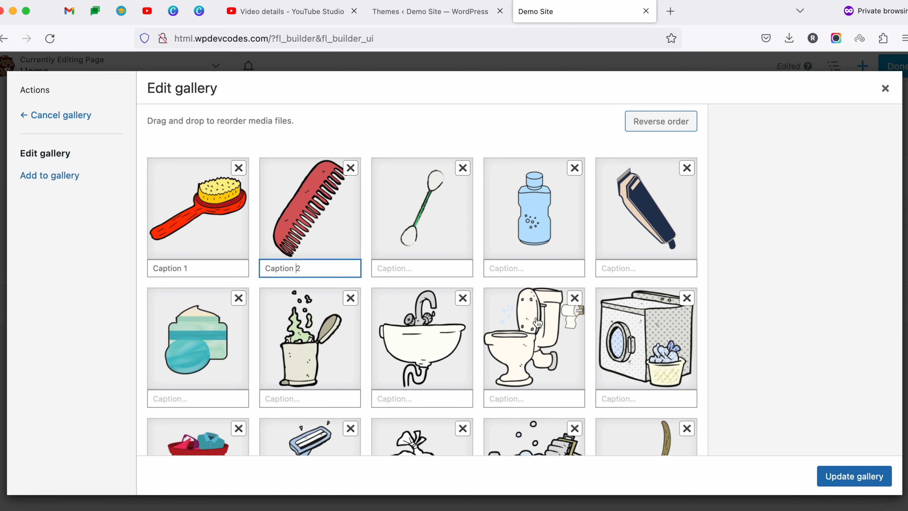
{"action": "scroll", "coordinate": [535, 317], "scroll_direction": "down", "scroll_amount": 10}
{"action": "scroll", "coordinate": [537, 318], "scroll_direction": "up", "scroll_amount": 10}
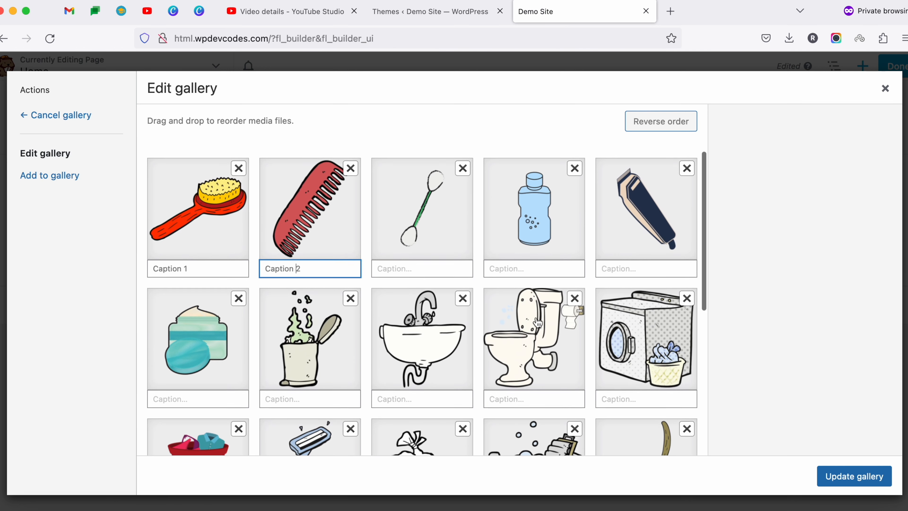
{"action": "scroll", "coordinate": [599, 307], "scroll_direction": "down", "scroll_amount": 3}
{"action": "scroll", "coordinate": [579, 309], "scroll_direction": "up", "scroll_amount": 3}
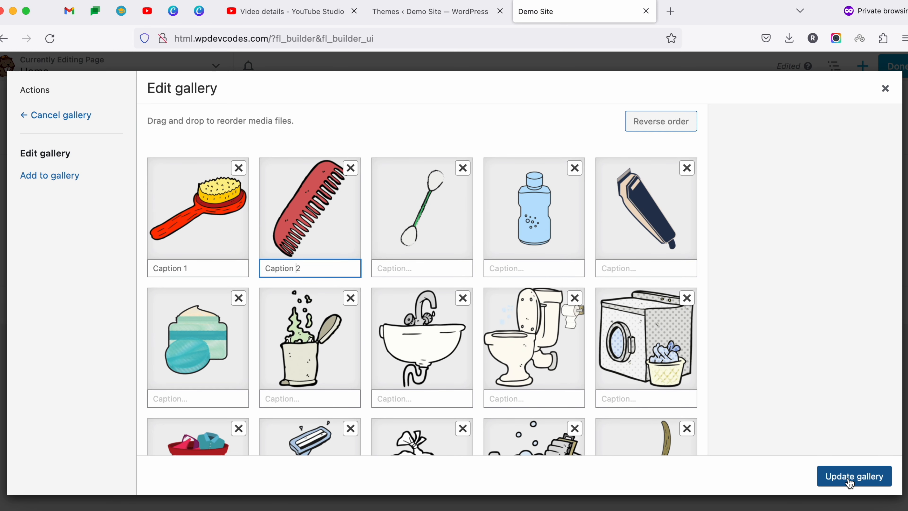
{"action": "left_click", "coordinate": [850, 482]}
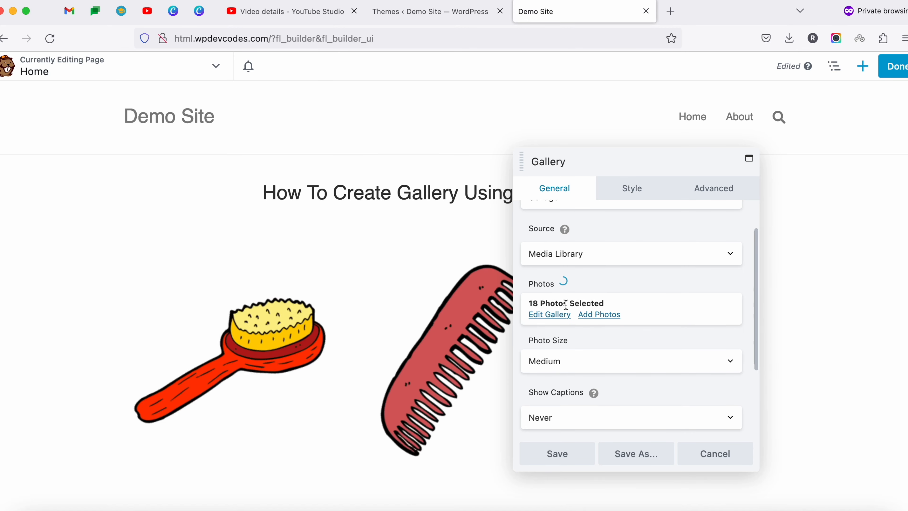
- Review the collage on the page and change the gallery's layout to Thumbs
{"action": "scroll", "coordinate": [400, 367], "scroll_direction": "down", "scroll_amount": 15}
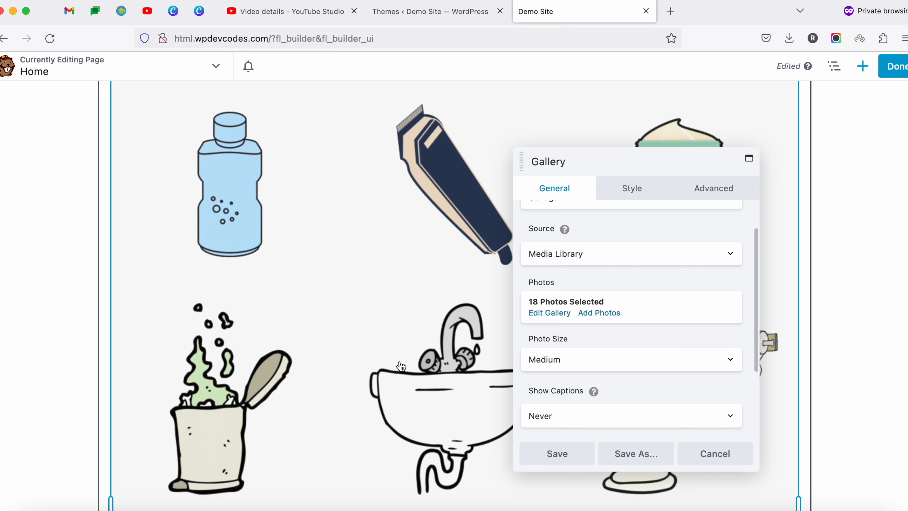
{"action": "scroll", "coordinate": [400, 367], "scroll_direction": "down", "scroll_amount": 10}
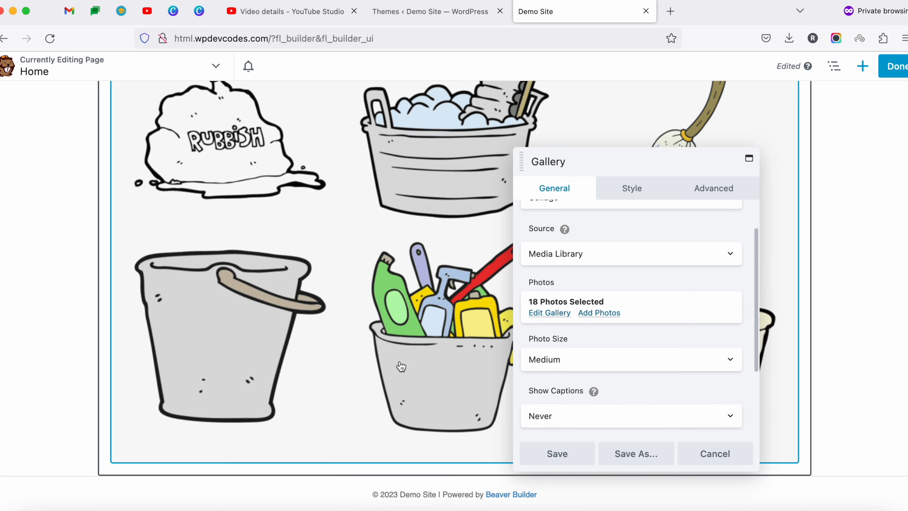
{"action": "scroll", "coordinate": [400, 366], "scroll_direction": "up", "scroll_amount": 8}
{"action": "scroll", "coordinate": [401, 366], "scroll_direction": "up", "scroll_amount": 2}
{"action": "scroll", "coordinate": [596, 302], "scroll_direction": "up", "scroll_amount": 2}
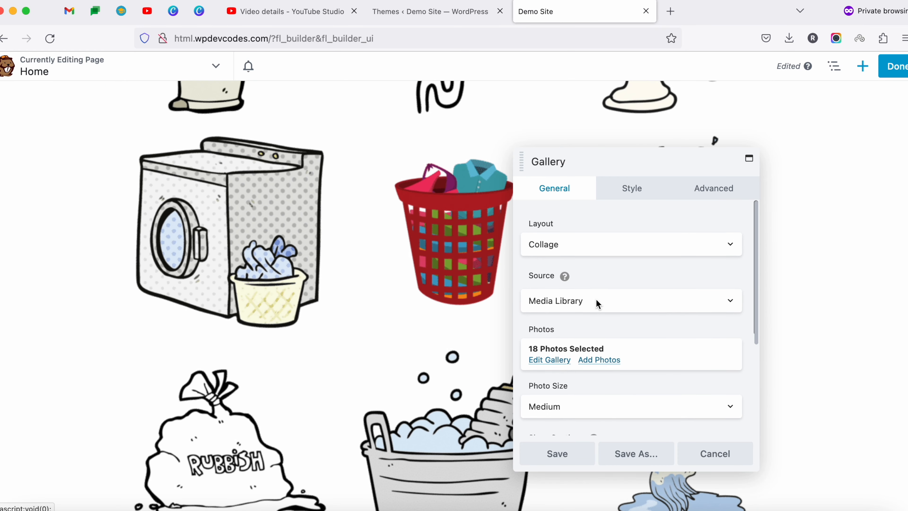
{"action": "left_click", "coordinate": [570, 246]}
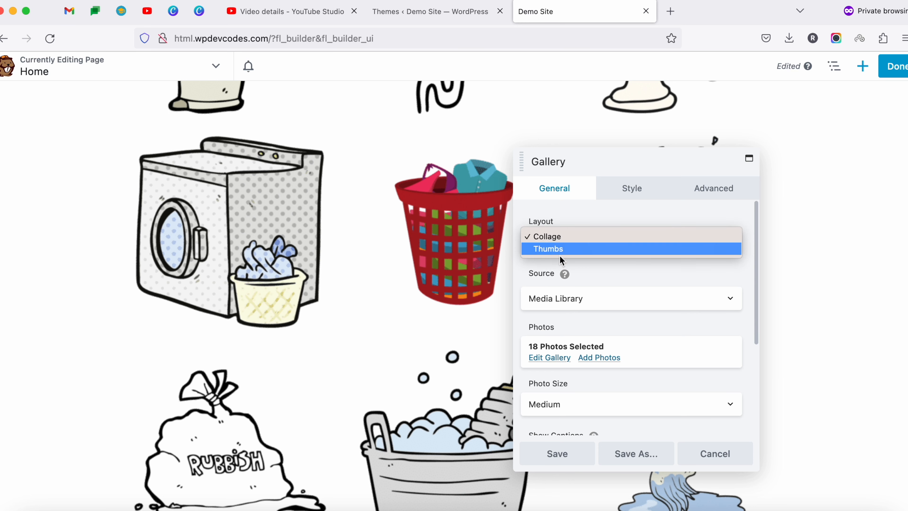
{"action": "left_click", "coordinate": [562, 251]}
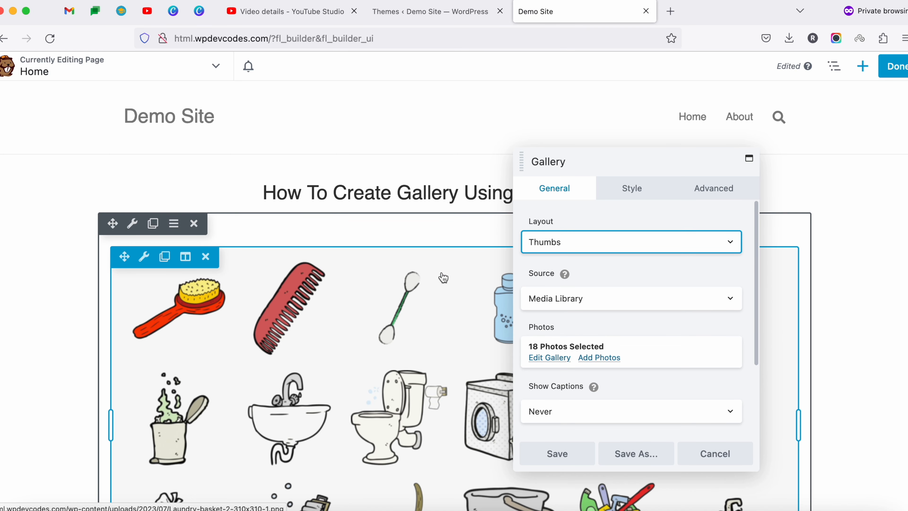
{"action": "scroll", "coordinate": [407, 363], "scroll_direction": "down", "scroll_amount": 4}
{"action": "scroll", "coordinate": [407, 363], "scroll_direction": "up", "scroll_amount": 5}
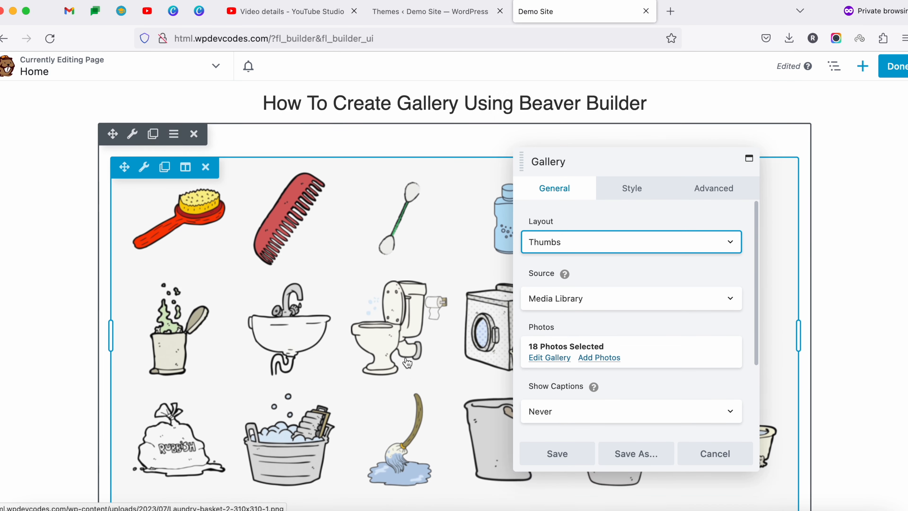
- Preview the captions below the gallery photos and set Show Captions to On Hover
{"action": "scroll", "coordinate": [569, 324], "scroll_direction": "down", "scroll_amount": 5}
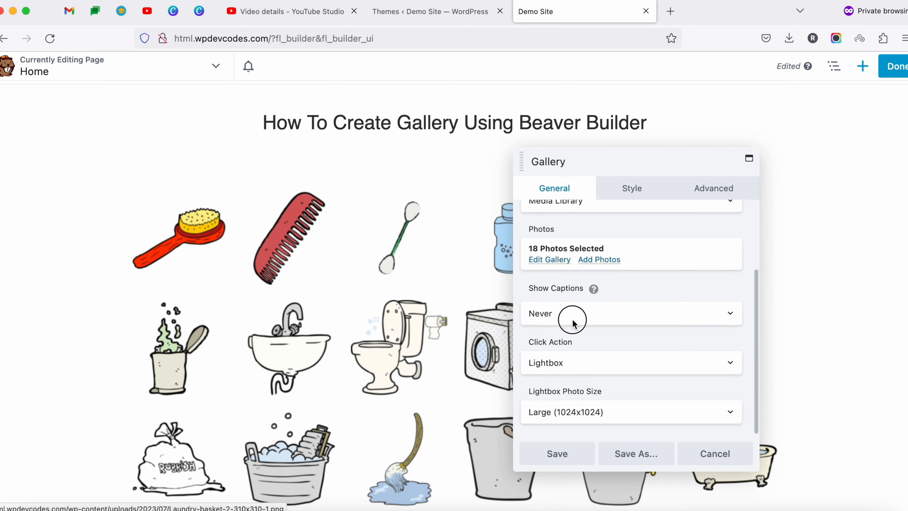
{"action": "left_click", "coordinate": [577, 314]}
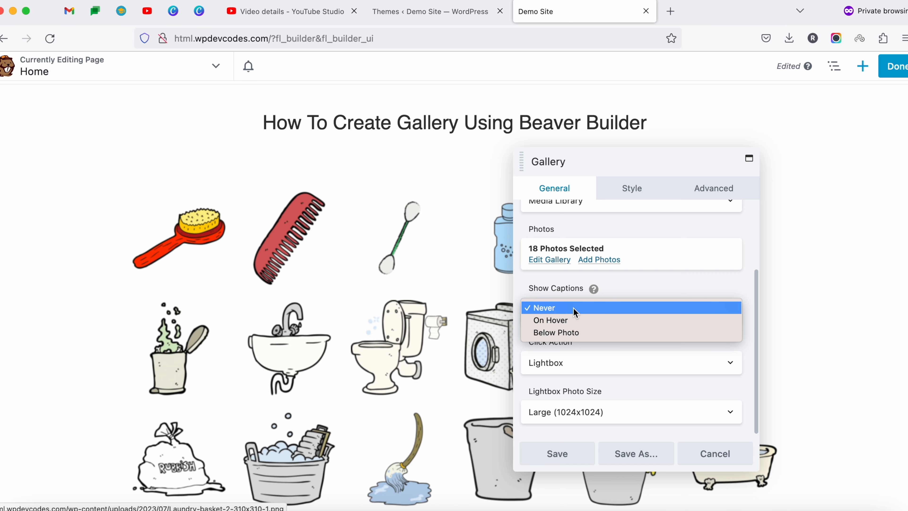
{"action": "left_click", "coordinate": [573, 332]}
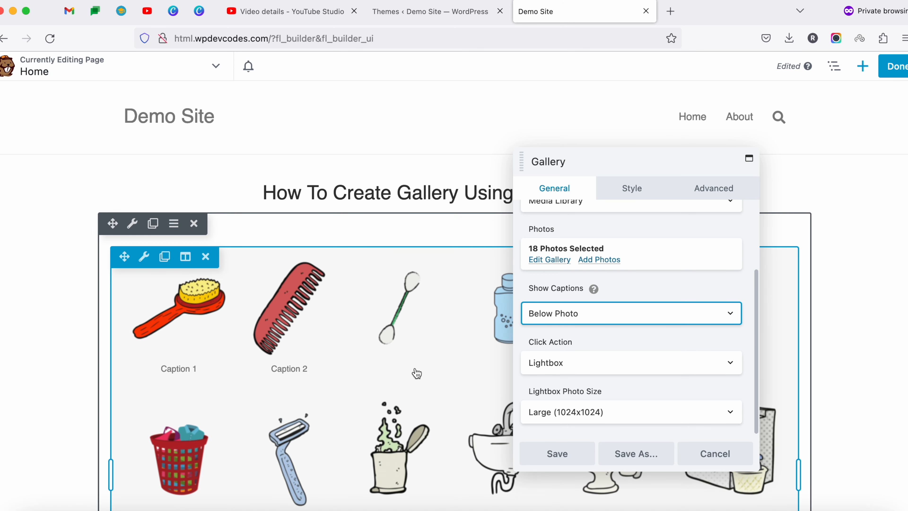
{"action": "scroll", "coordinate": [416, 373], "scroll_direction": "down", "scroll_amount": 2}
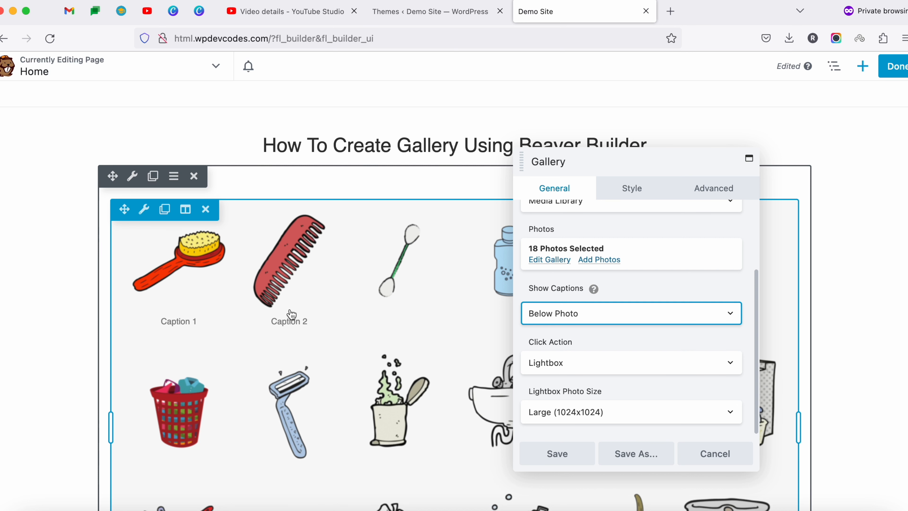
{"action": "left_click", "coordinate": [580, 315]}
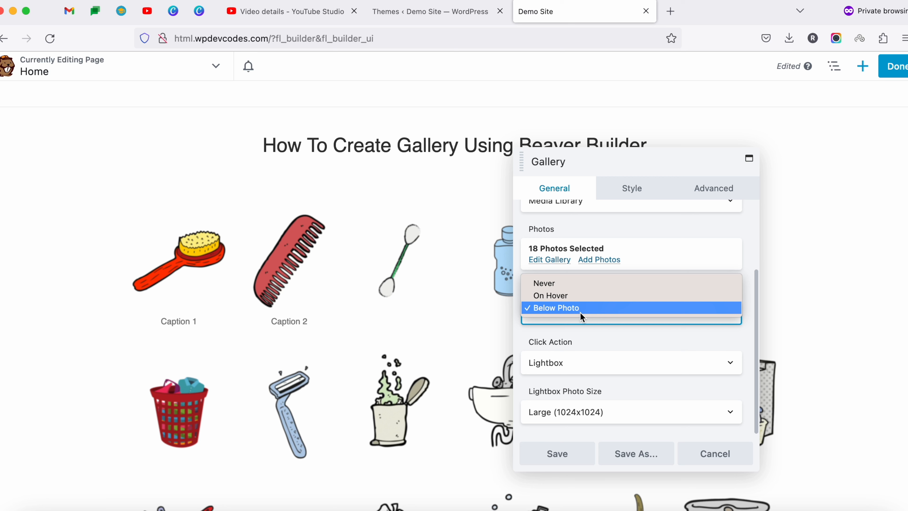
{"action": "left_click", "coordinate": [571, 296]}
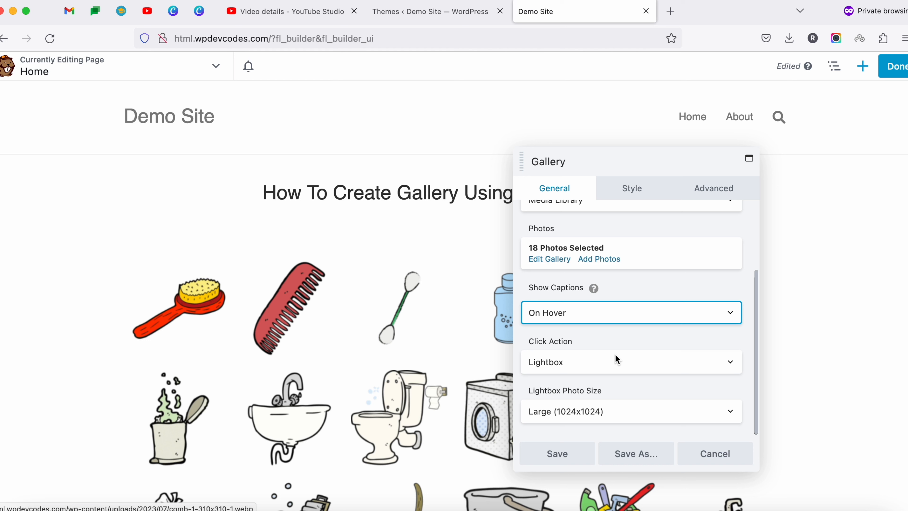
- Try Photo Link as the gallery's click action, review the caption options, and return the click action to Lightbox
{"action": "left_click", "coordinate": [602, 356]}
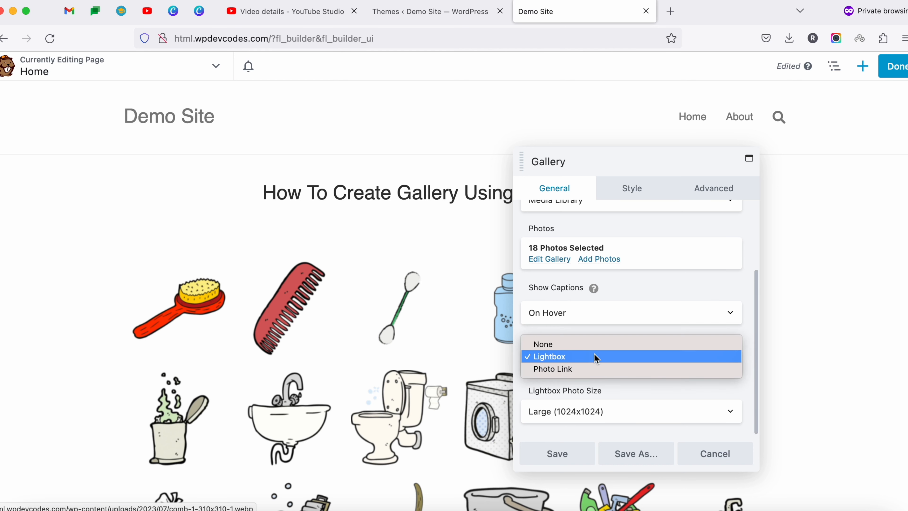
{"action": "left_click", "coordinate": [568, 369]}
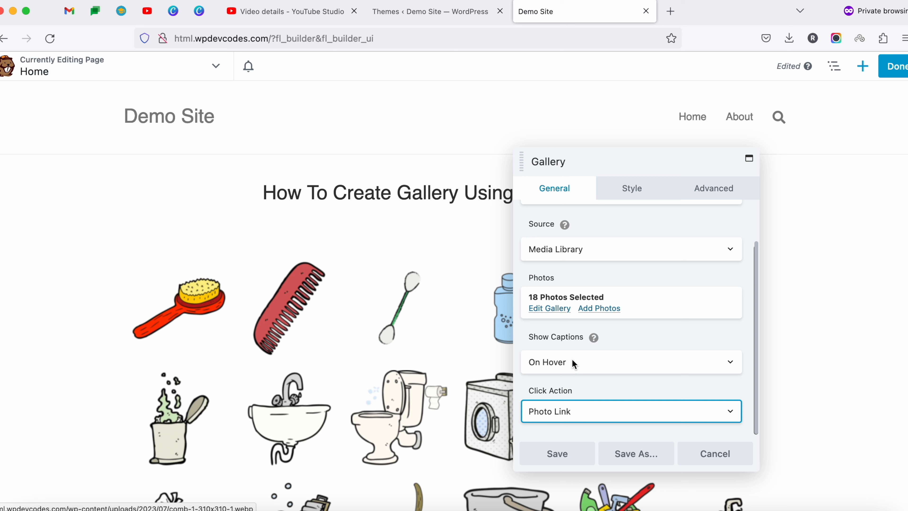
{"action": "left_click", "coordinate": [572, 362]}
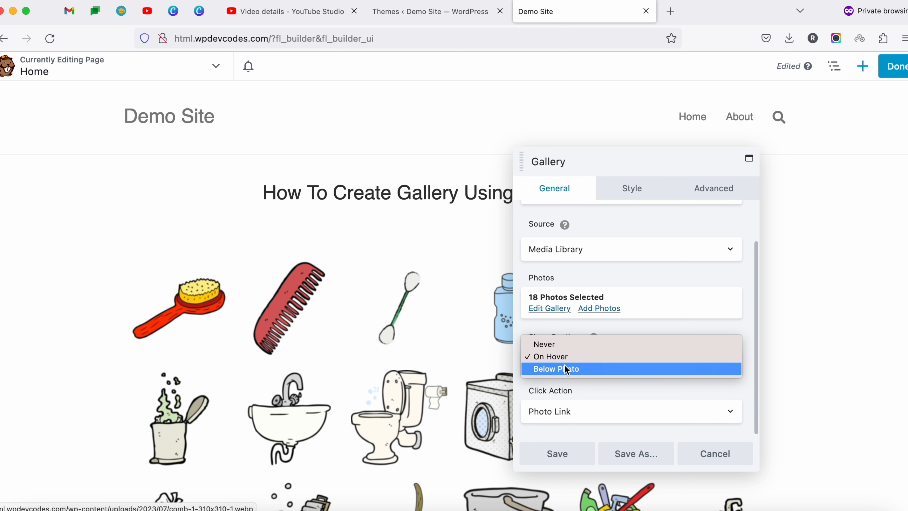
{"action": "left_click", "coordinate": [582, 328]}
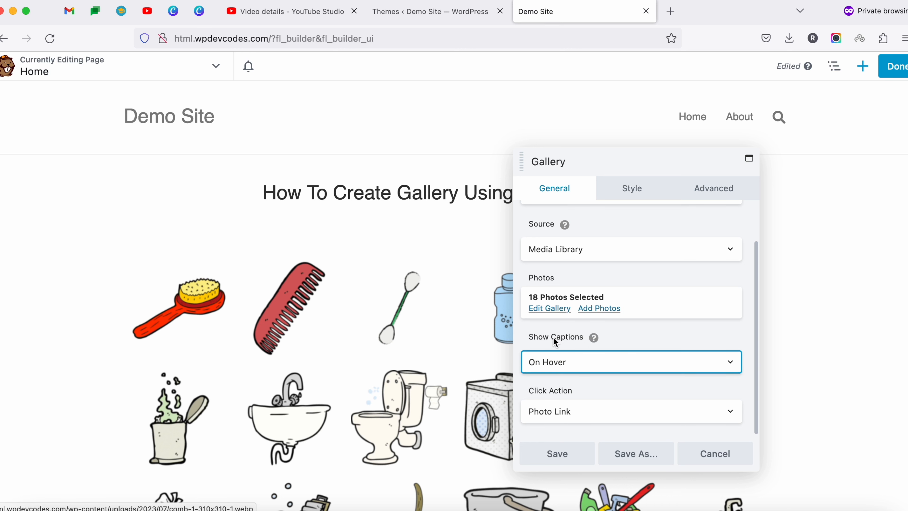
{"action": "left_click", "coordinate": [556, 408]}
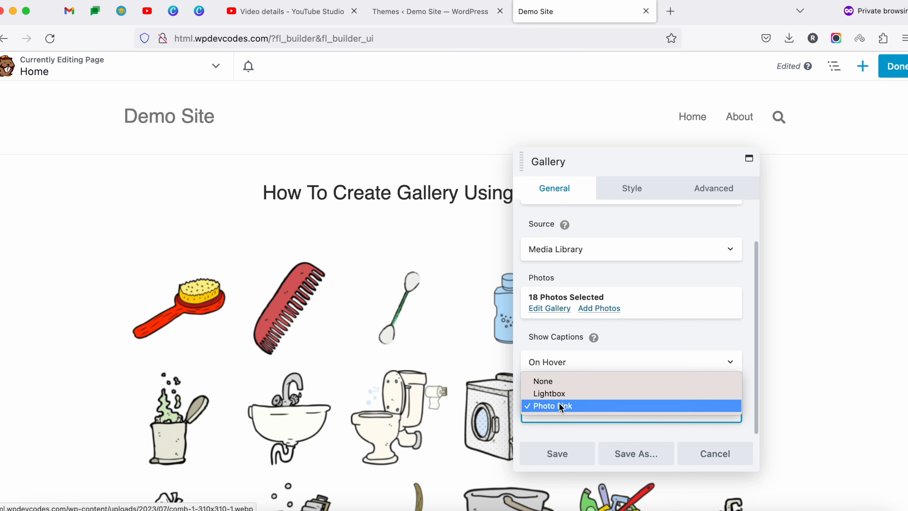
{"action": "left_click", "coordinate": [562, 393]}
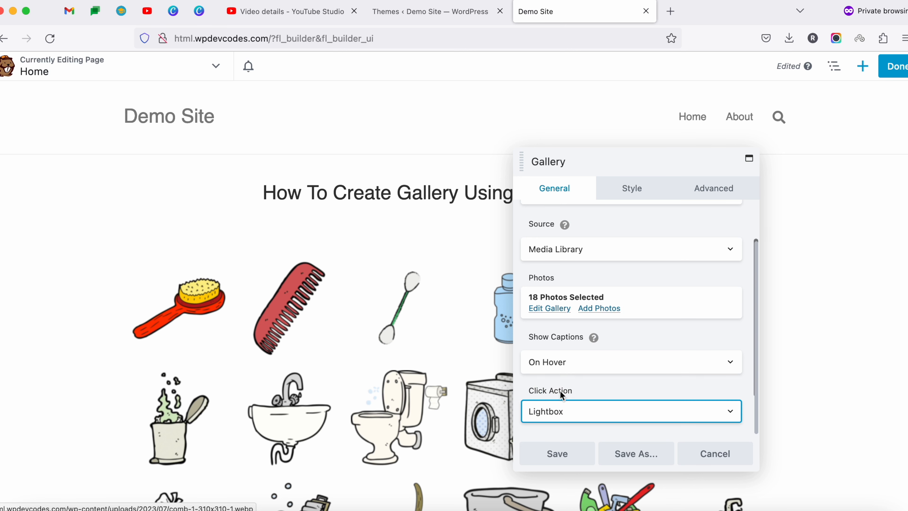
{"action": "scroll", "coordinate": [570, 397], "scroll_direction": "down", "scroll_amount": 2}
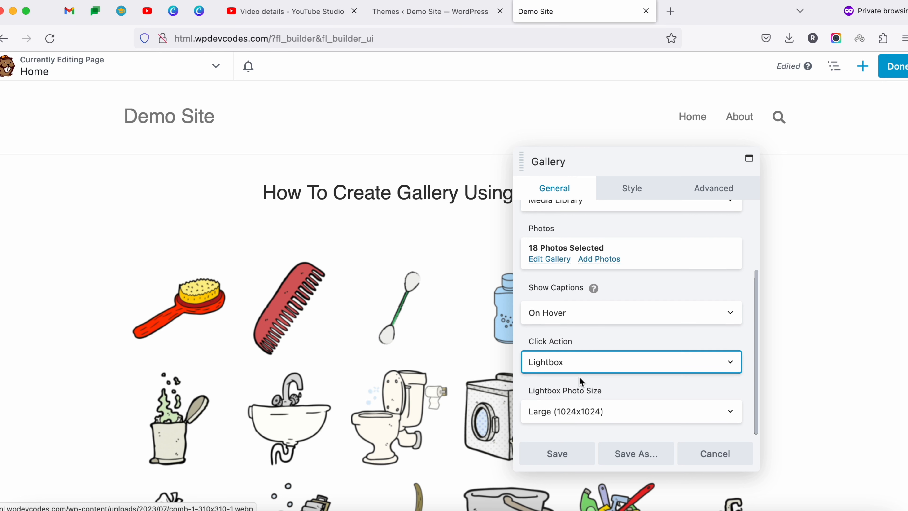
- Save the gallery settings, publish the page, and check the brush photo's lightbox and caption on the live page
{"action": "left_click", "coordinate": [552, 452]}
{"action": "left_click", "coordinate": [899, 66]}
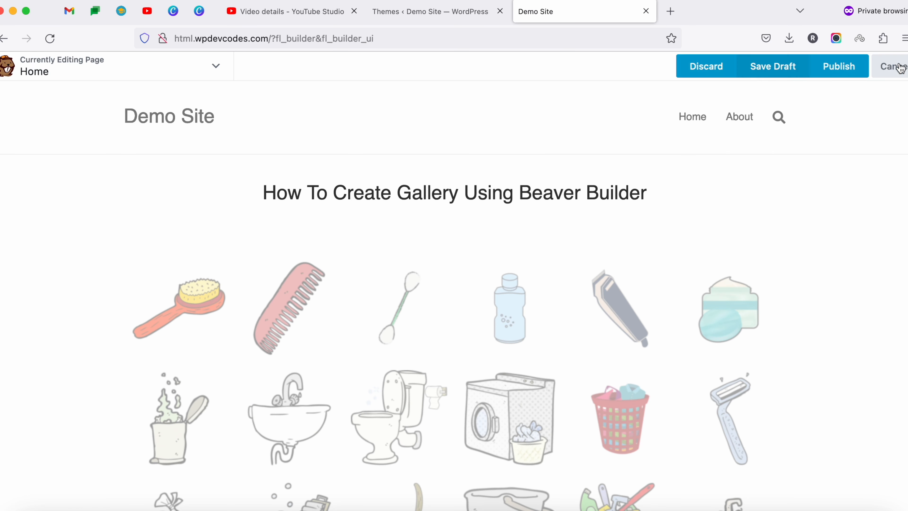
{"action": "left_click", "coordinate": [851, 68]}
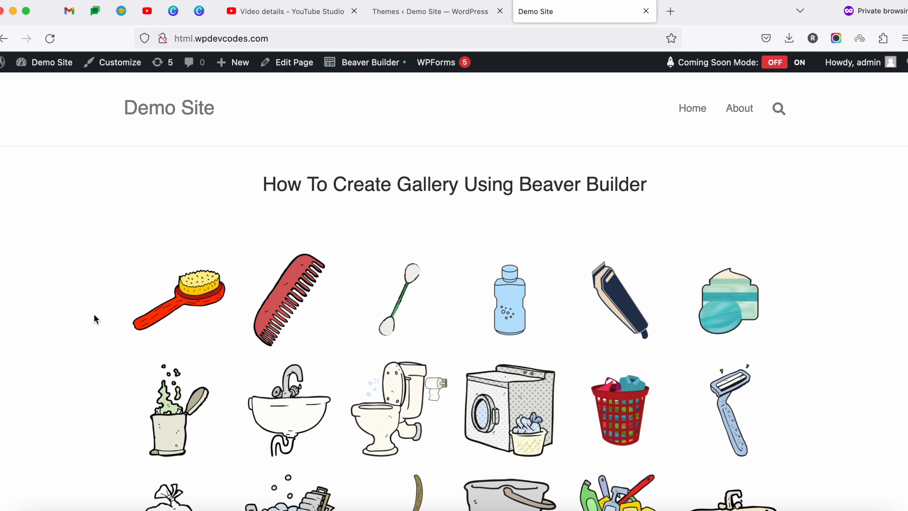
{"action": "left_click", "coordinate": [189, 291]}
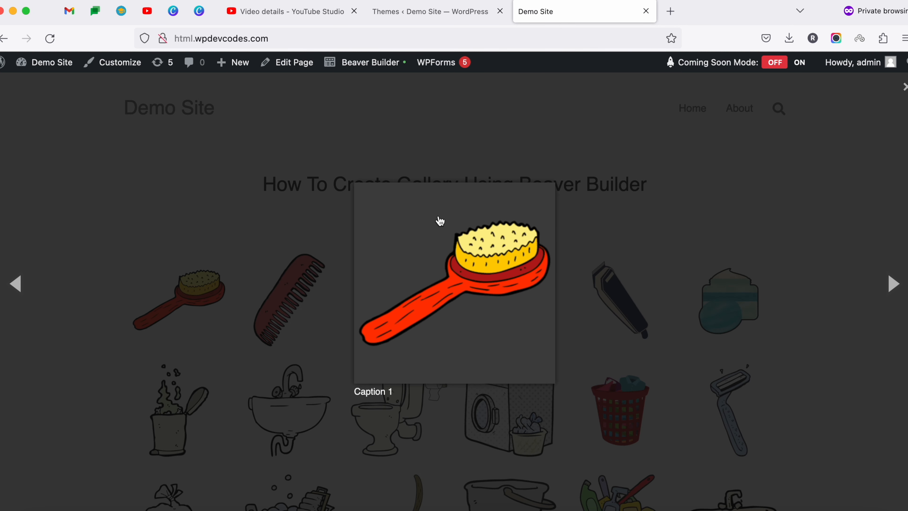
{"action": "left_click", "coordinate": [226, 295]}
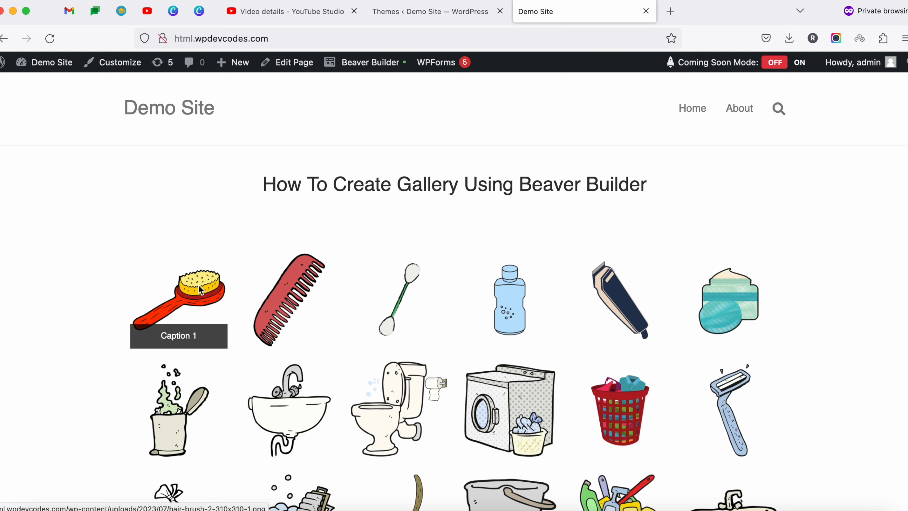
- Reopen the home page's gallery settings in Beaver Builder and set the click action to Photo Link
{"action": "left_click", "coordinate": [369, 64]}
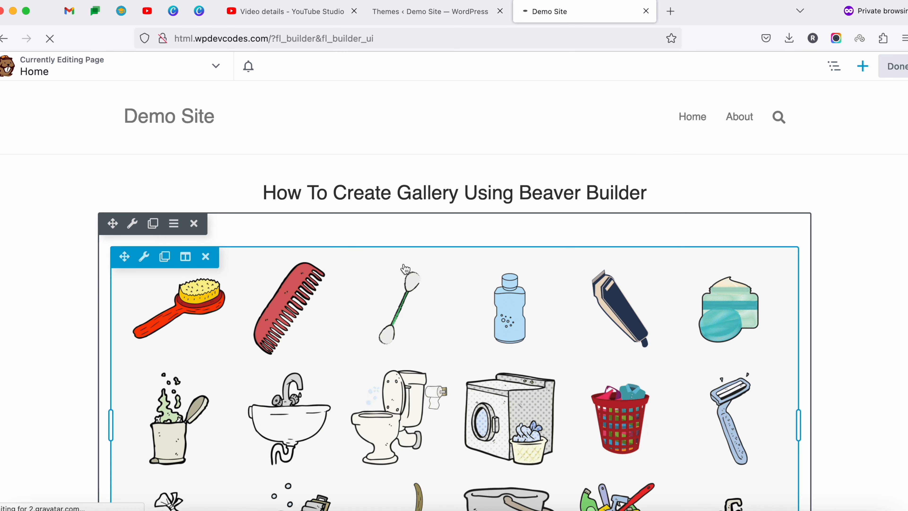
{"action": "left_click", "coordinate": [153, 264]}
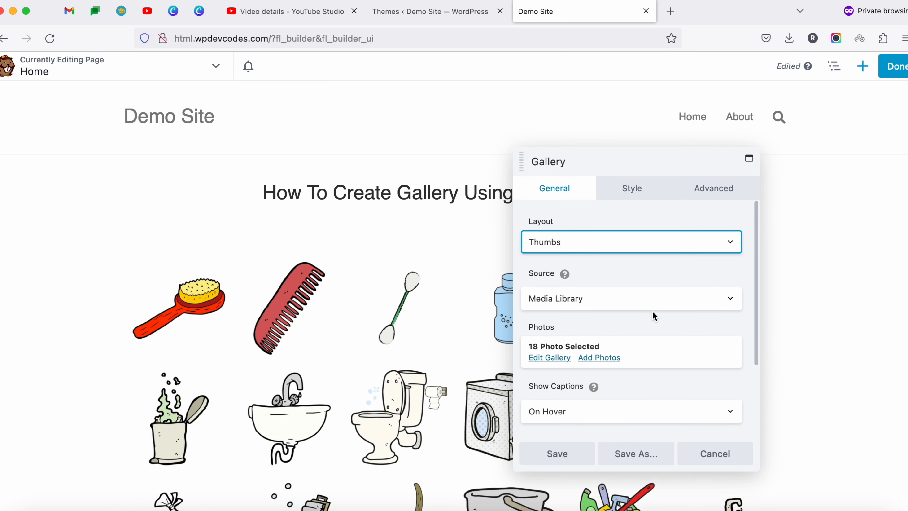
{"action": "scroll", "coordinate": [653, 314], "scroll_direction": "down", "scroll_amount": 3}
{"action": "left_click", "coordinate": [600, 356]}
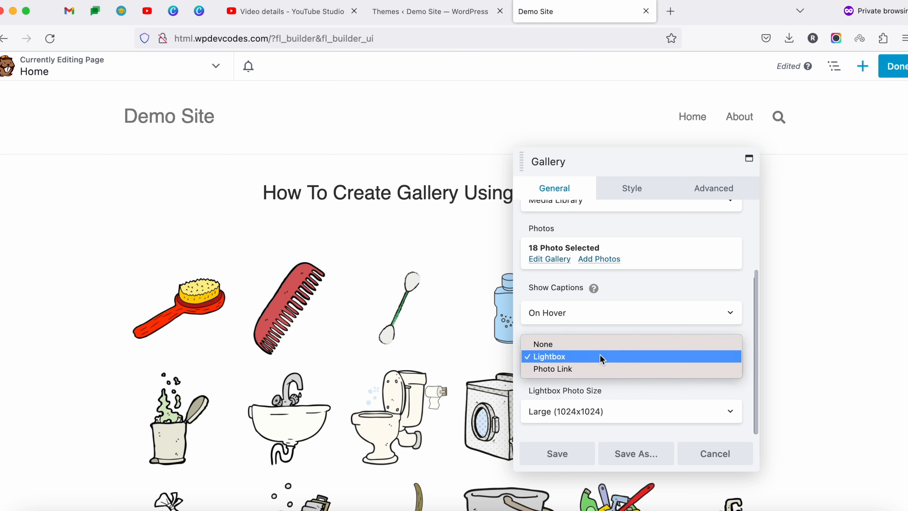
{"action": "left_click", "coordinate": [578, 371]}
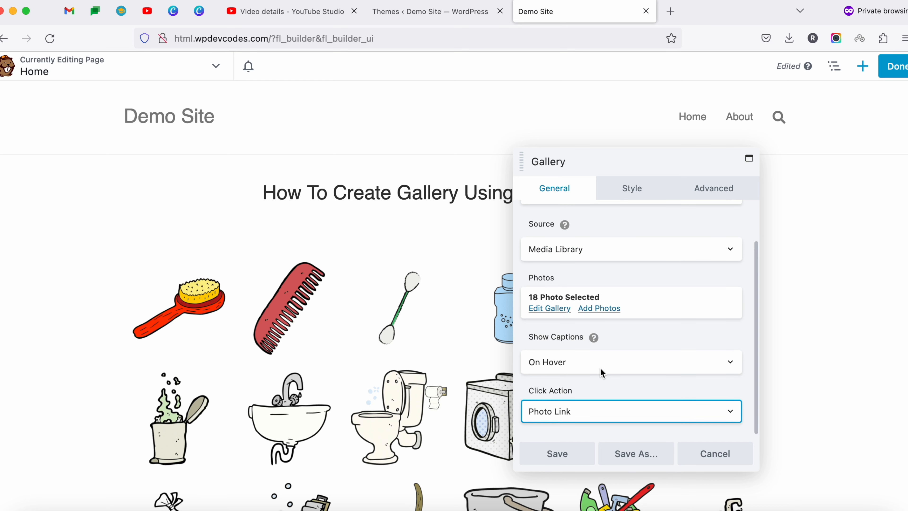
- Review the photos and captions in the gallery editor and update the gallery
{"action": "scroll", "coordinate": [602, 353], "scroll_direction": "up", "scroll_amount": 2}
{"action": "scroll", "coordinate": [602, 354], "scroll_direction": "down", "scroll_amount": 2}
{"action": "left_click", "coordinate": [545, 311]}
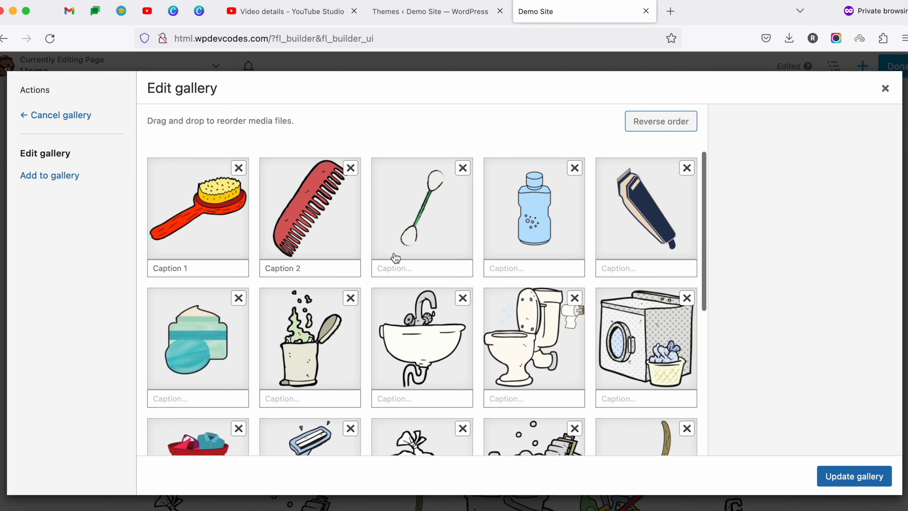
{"action": "scroll", "coordinate": [319, 261], "scroll_direction": "down", "scroll_amount": 5}
{"action": "scroll", "coordinate": [321, 261], "scroll_direction": "up", "scroll_amount": 3}
{"action": "scroll", "coordinate": [321, 261], "scroll_direction": "up", "scroll_amount": 3}
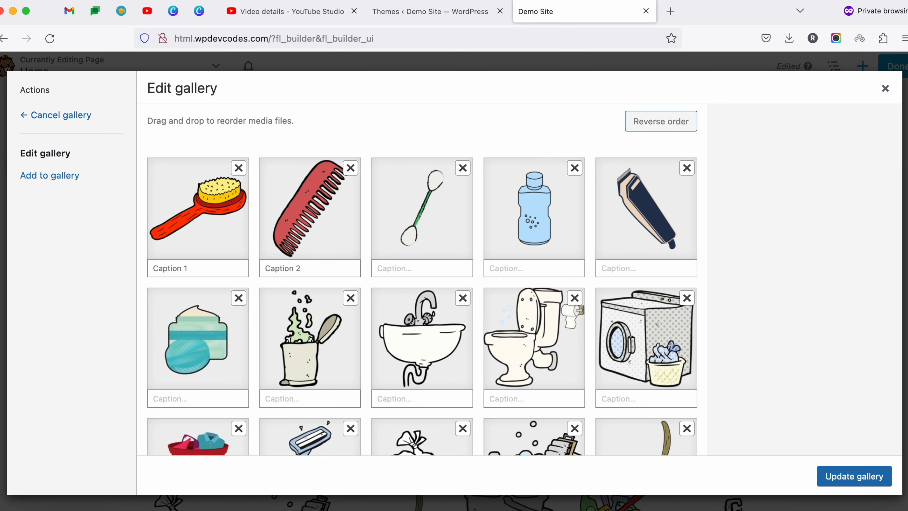
{"action": "left_click", "coordinate": [829, 477]}
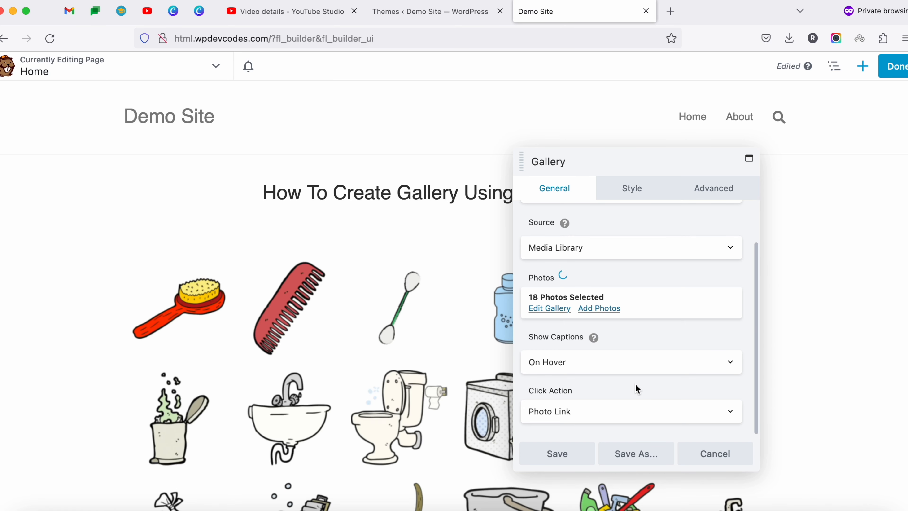
- Save and publish the gallery with its Photo Link action, test the brush photo's link, and return to the home page
{"action": "mouse_move", "coordinate": [221, 345]}
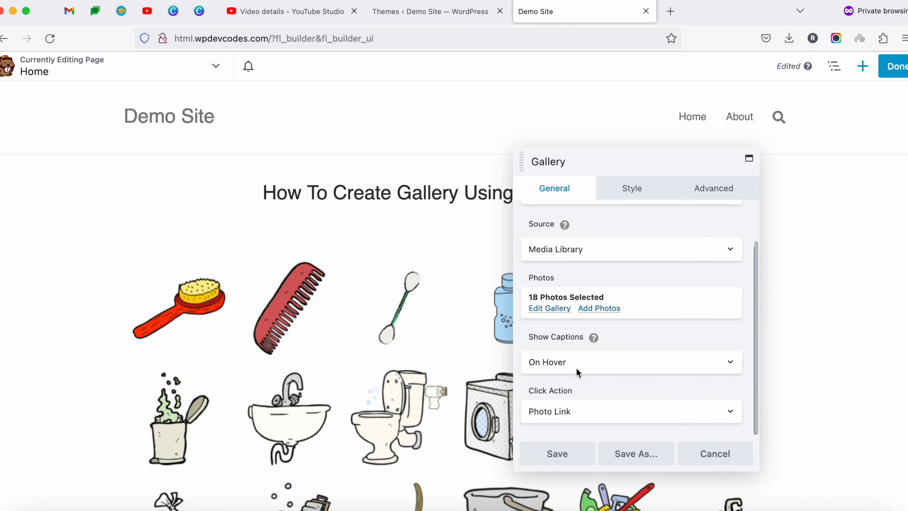
{"action": "left_click", "coordinate": [564, 454]}
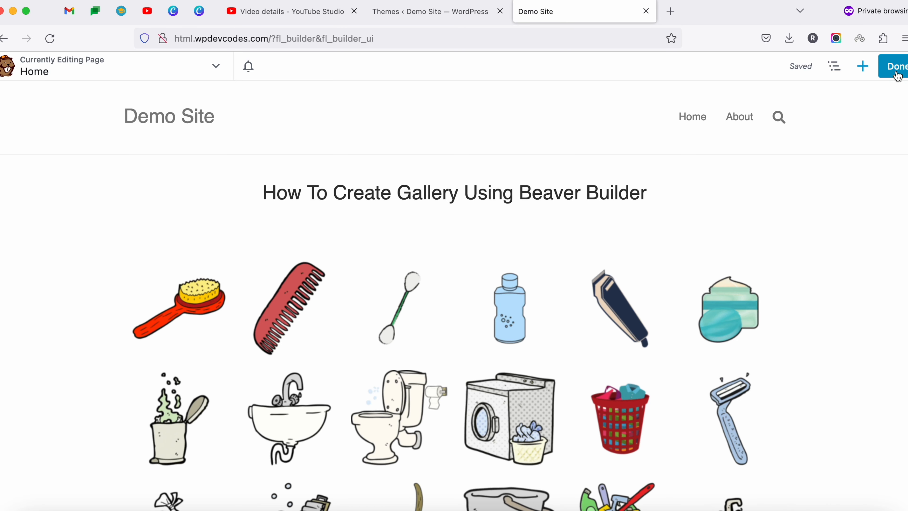
{"action": "left_click", "coordinate": [898, 69]}
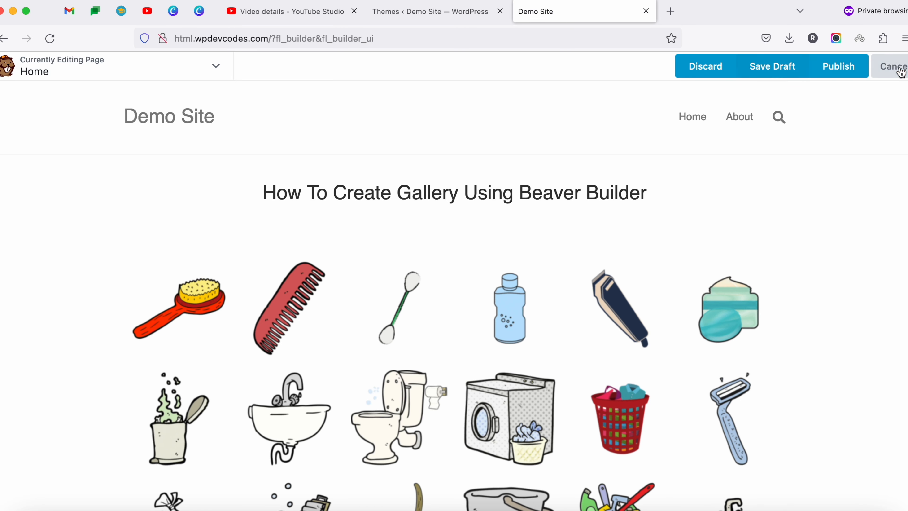
{"action": "left_click", "coordinate": [849, 75]}
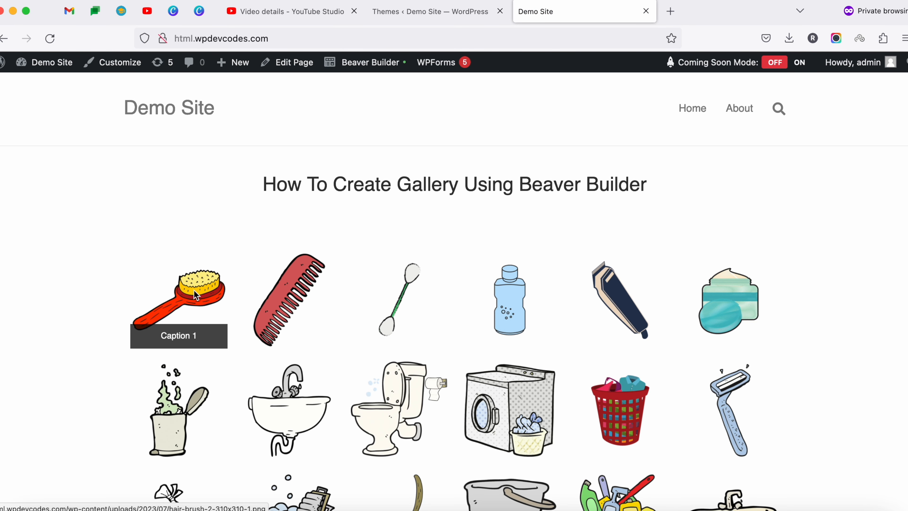
{"action": "left_click", "coordinate": [198, 290]}
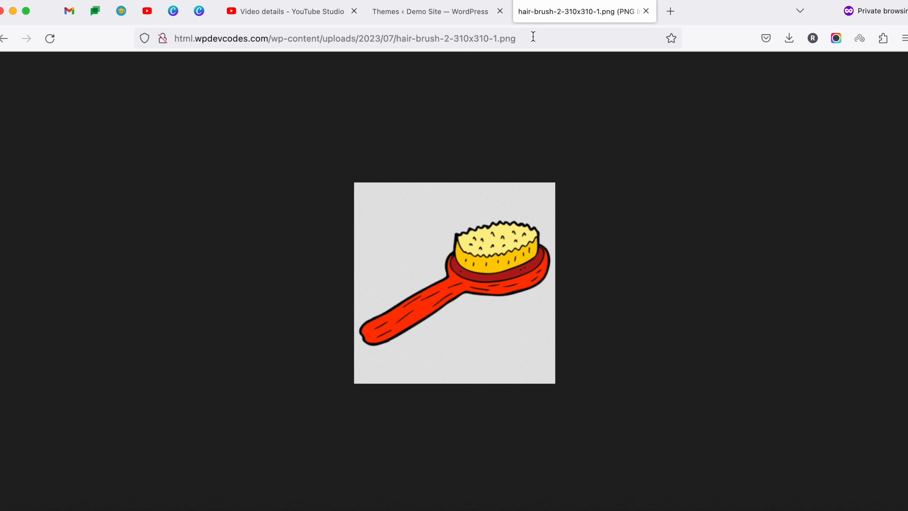
{"action": "left_click", "coordinate": [4, 39]}
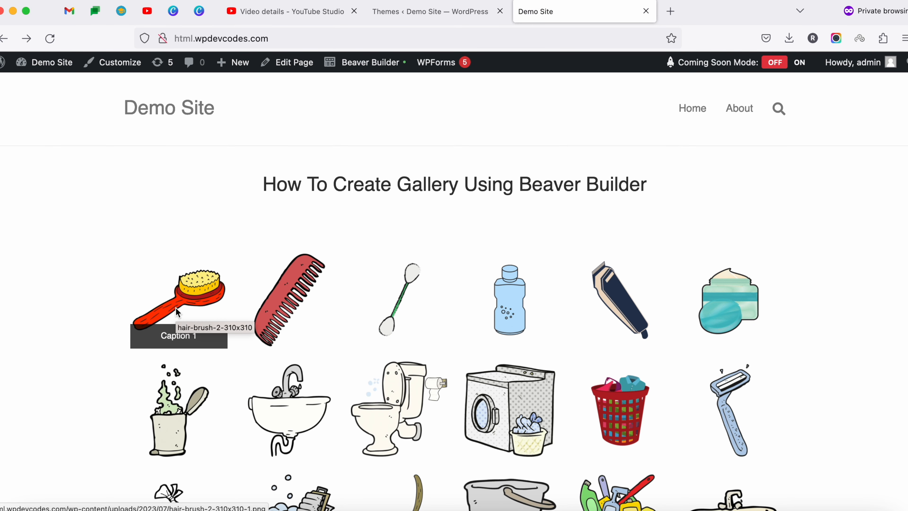
- Reopen the home page's gallery settings in Beaver Builder and set the click action to Lightbox
{"action": "left_click", "coordinate": [368, 67]}
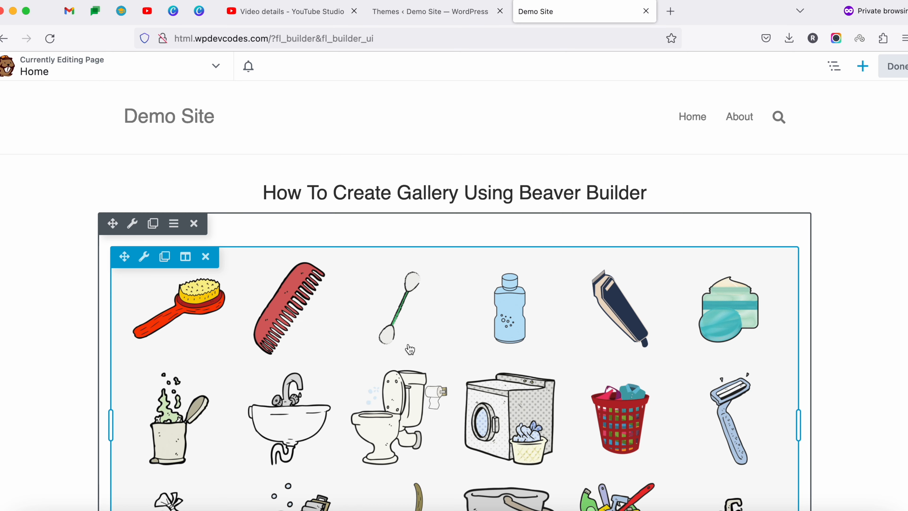
{"action": "left_click", "coordinate": [144, 257]}
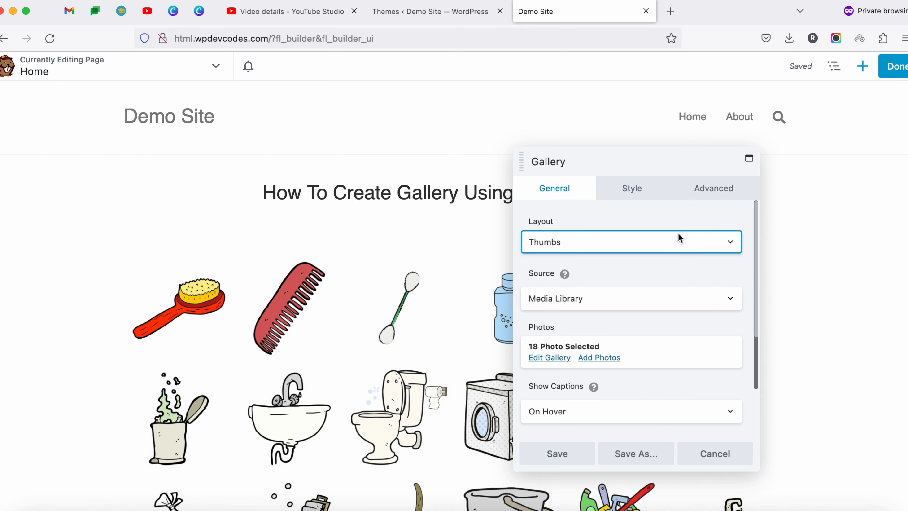
{"action": "scroll", "coordinate": [629, 333], "scroll_direction": "down", "scroll_amount": 2}
{"action": "left_click", "coordinate": [586, 411]}
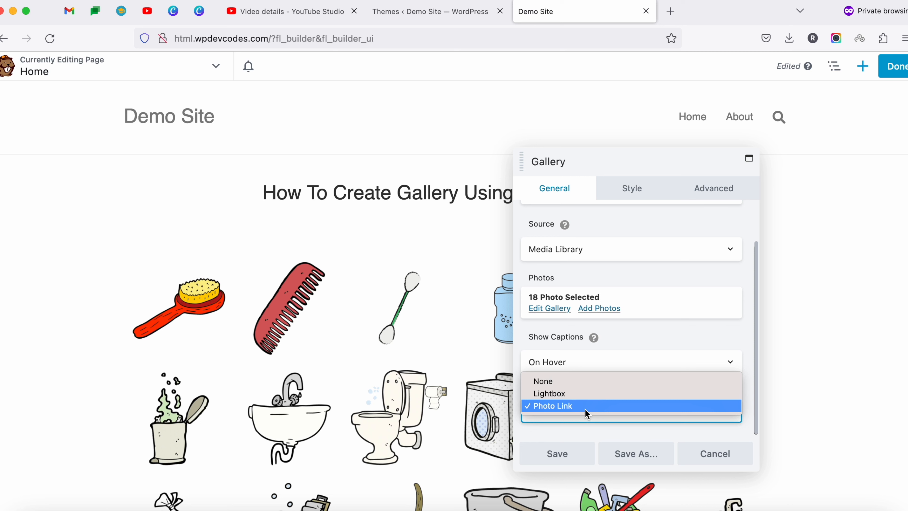
{"action": "left_click", "coordinate": [579, 401]}
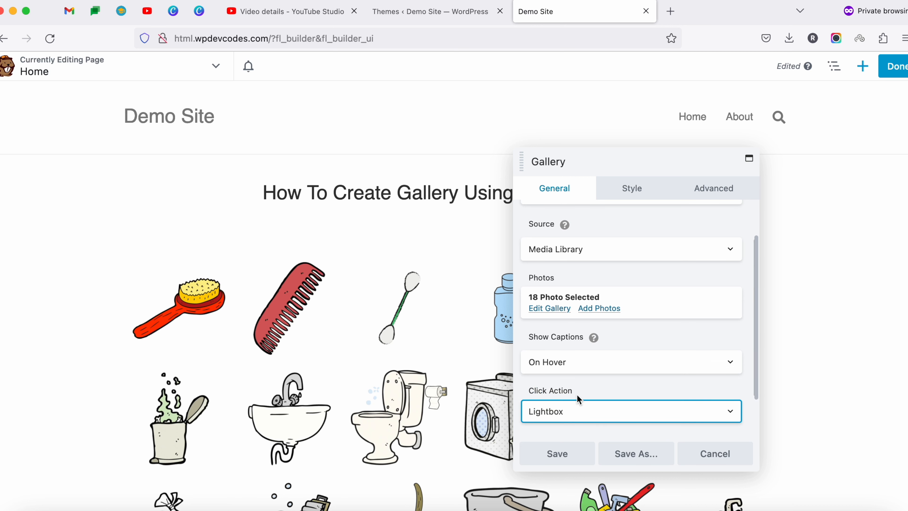
{"action": "left_click", "coordinate": [568, 418]}
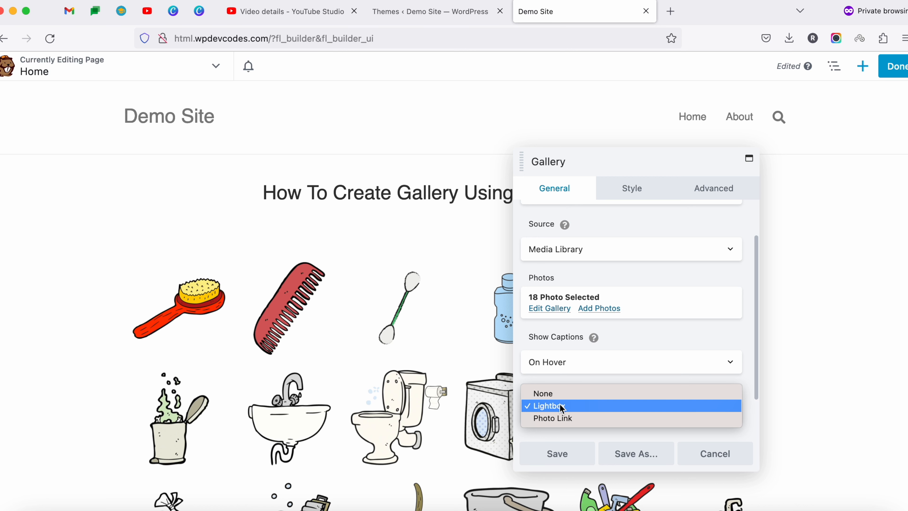
{"action": "left_click", "coordinate": [560, 406]}
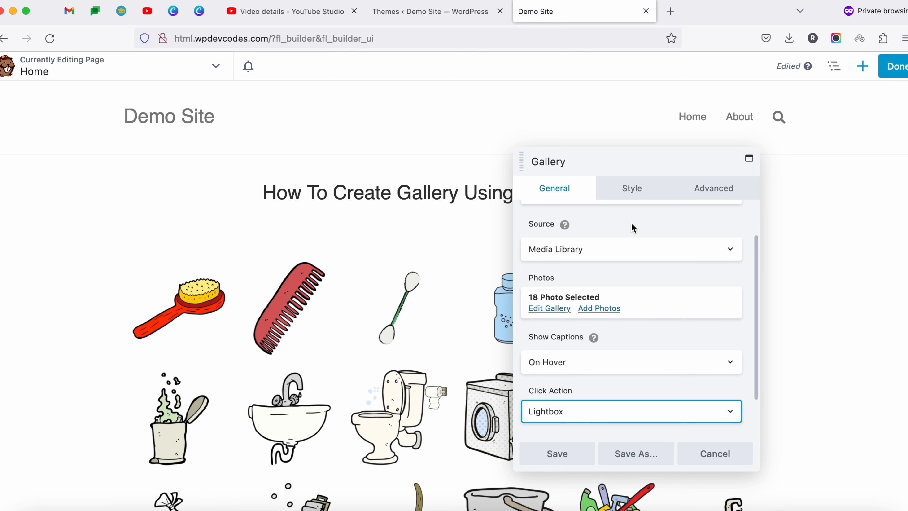
- Try a photo spacing of 25 px in the gallery's style settings and set it back to 20 px
{"action": "left_click", "coordinate": [627, 197]}
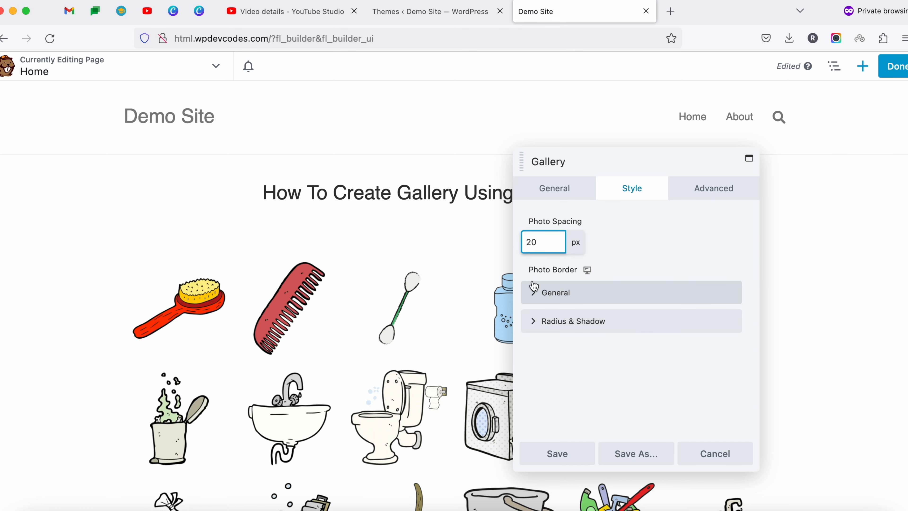
{"action": "left_click", "coordinate": [543, 250]}
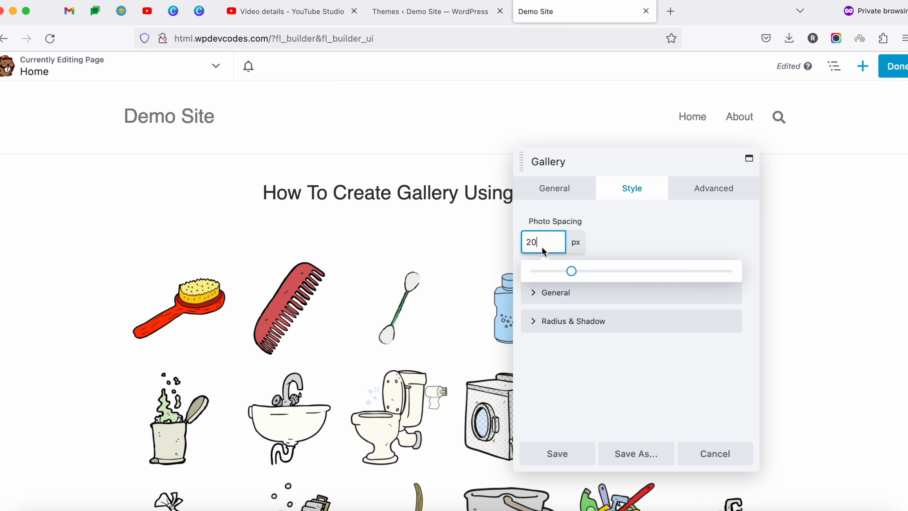
{"action": "left_click_drag", "start_coordinate": [572, 271], "coordinate": [584, 277]}
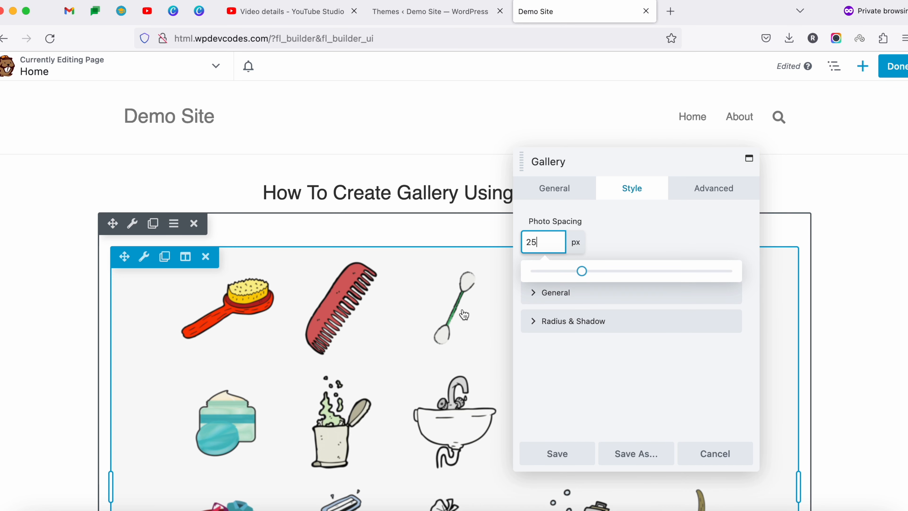
{"action": "left_click_drag", "start_coordinate": [582, 276], "coordinate": [574, 279]}
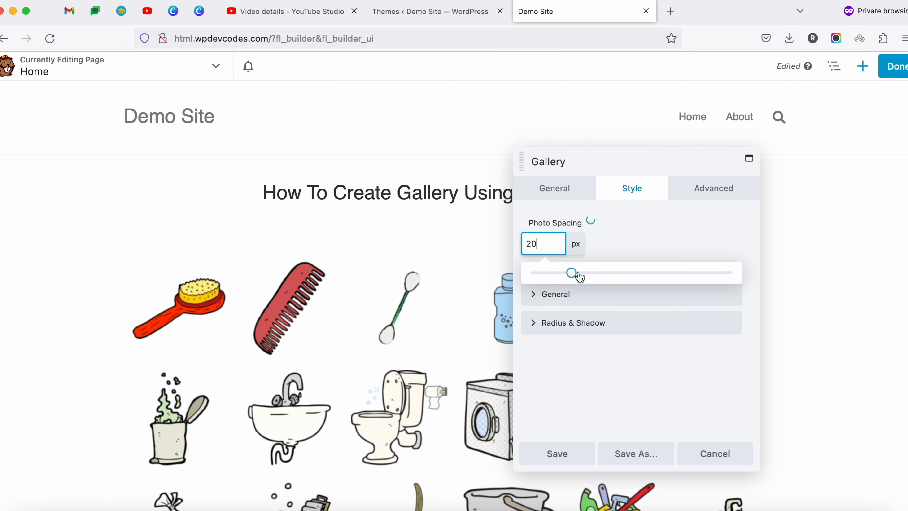
- Review the gallery's advanced settings, including the four margins, visibility breakpoints, container element, ID, class and label
{"action": "left_click", "coordinate": [714, 194]}
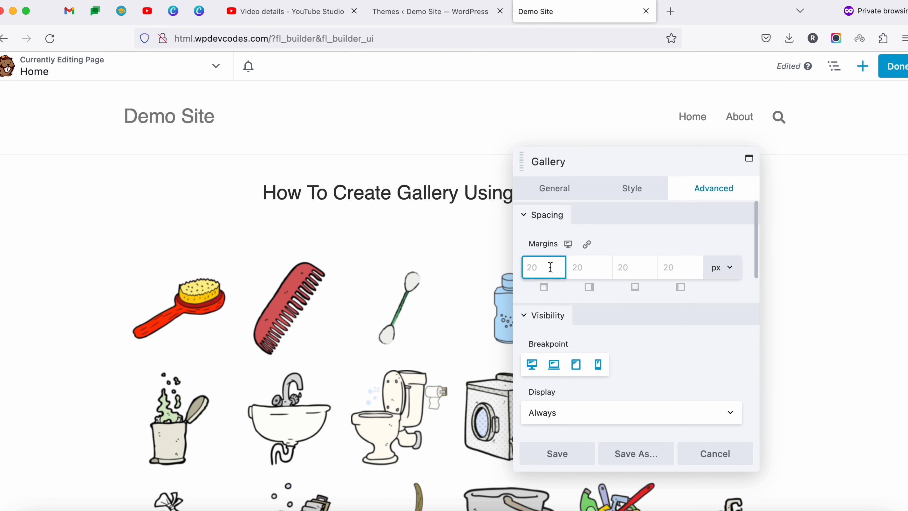
{"action": "left_click", "coordinate": [593, 271]}
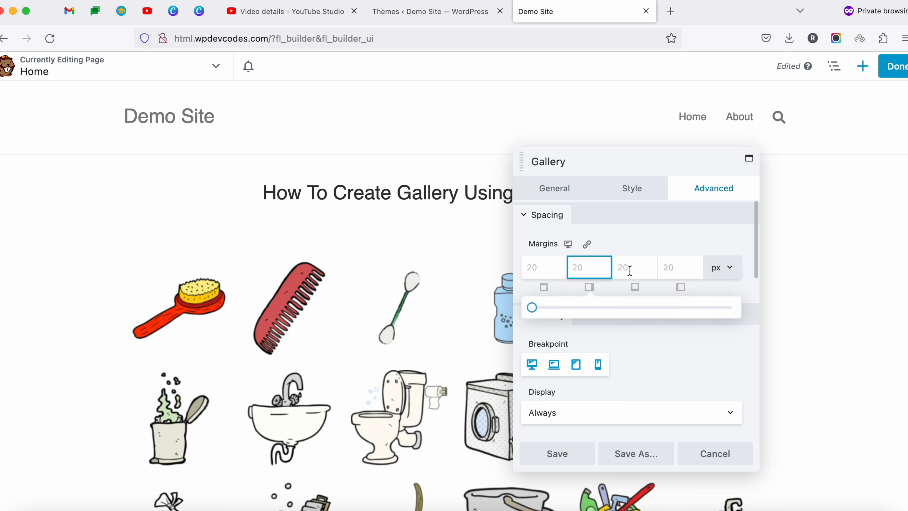
{"action": "left_click", "coordinate": [638, 273]}
{"action": "left_click", "coordinate": [679, 273]}
{"action": "left_click", "coordinate": [658, 347]}
{"action": "scroll", "coordinate": [658, 347], "scroll_direction": "down", "scroll_amount": 3}
{"action": "scroll", "coordinate": [607, 361], "scroll_direction": "down", "scroll_amount": 10}
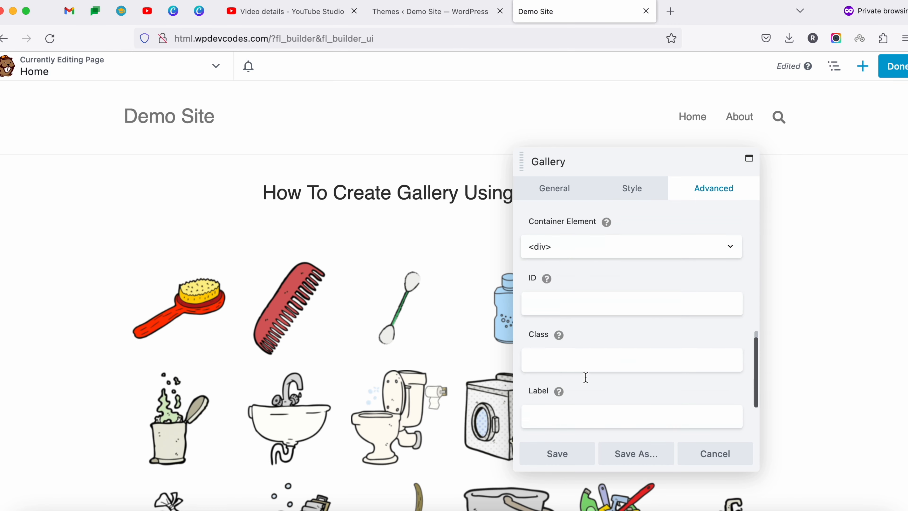
- Save the gallery settings and publish the home page
{"action": "left_click", "coordinate": [555, 460]}
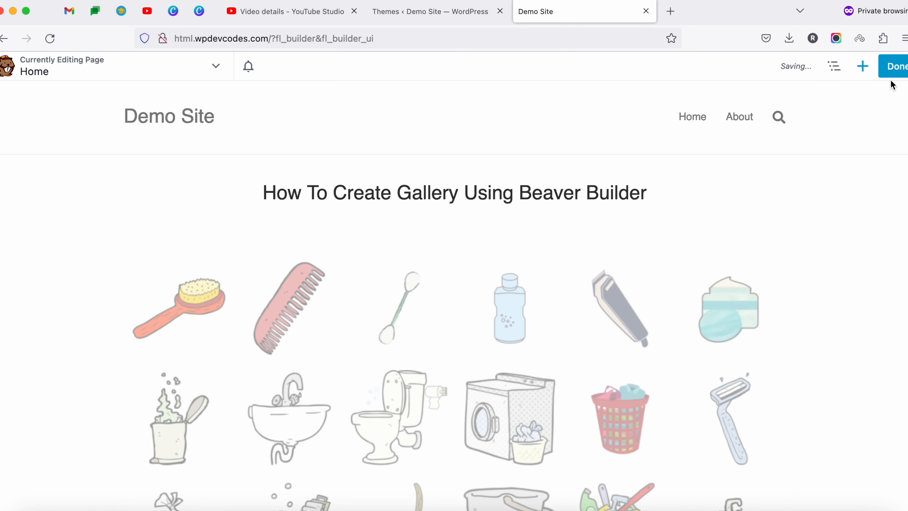
{"action": "left_click", "coordinate": [888, 68]}
{"action": "left_click", "coordinate": [844, 66]}
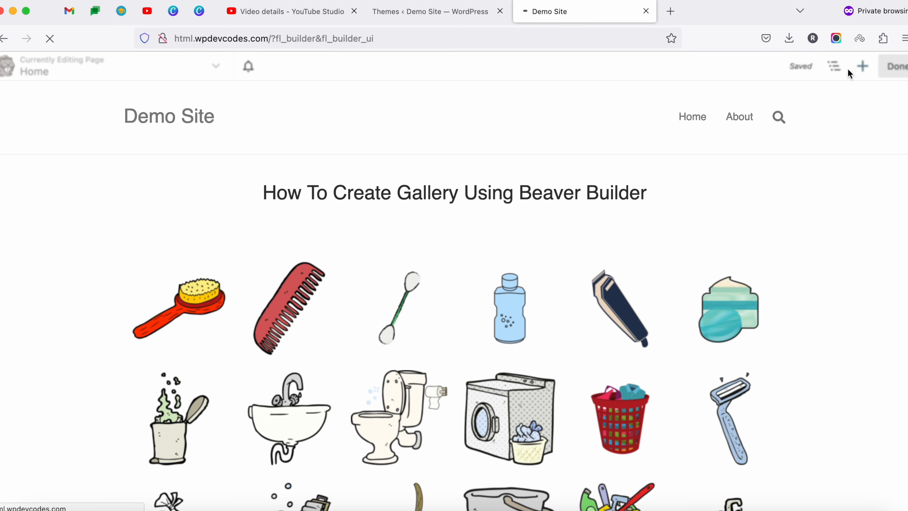
- Examine all rows of the published photo gallery on the live home page, from the heading to the footer
{"action": "scroll", "coordinate": [567, 278], "scroll_direction": "down", "scroll_amount": 5}
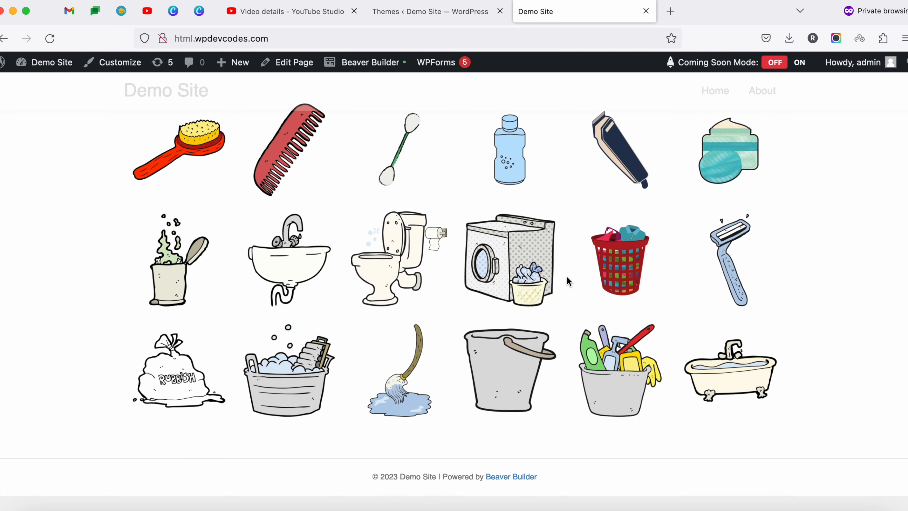
{"action": "scroll", "coordinate": [436, 305], "scroll_direction": "up", "scroll_amount": 3}
{"action": "scroll", "coordinate": [436, 305], "scroll_direction": "down", "scroll_amount": 3}
{"action": "scroll", "coordinate": [436, 305], "scroll_direction": "up", "scroll_amount": 3}
{"action": "scroll", "coordinate": [435, 305], "scroll_direction": "down", "scroll_amount": 3}
{"action": "scroll", "coordinate": [435, 286], "scroll_direction": "up", "scroll_amount": 3}
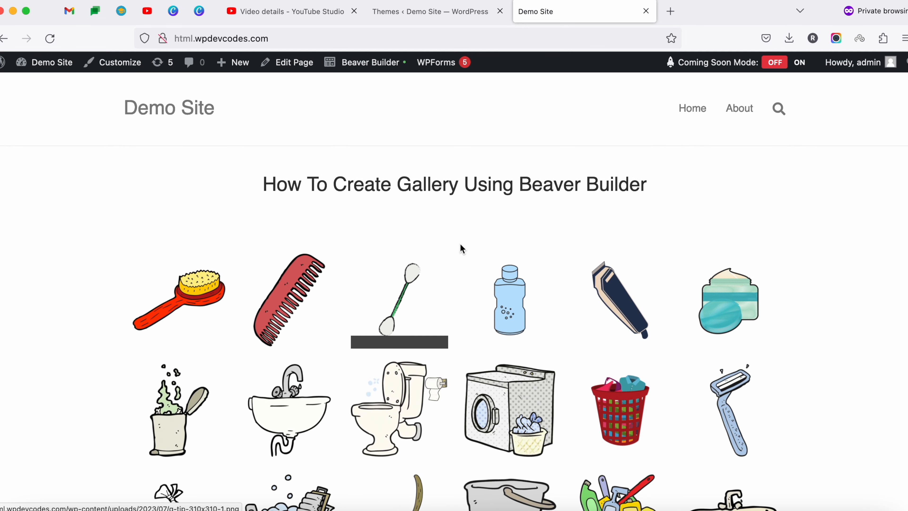
{"action": "scroll", "coordinate": [469, 263], "scroll_direction": "down", "scroll_amount": 3}
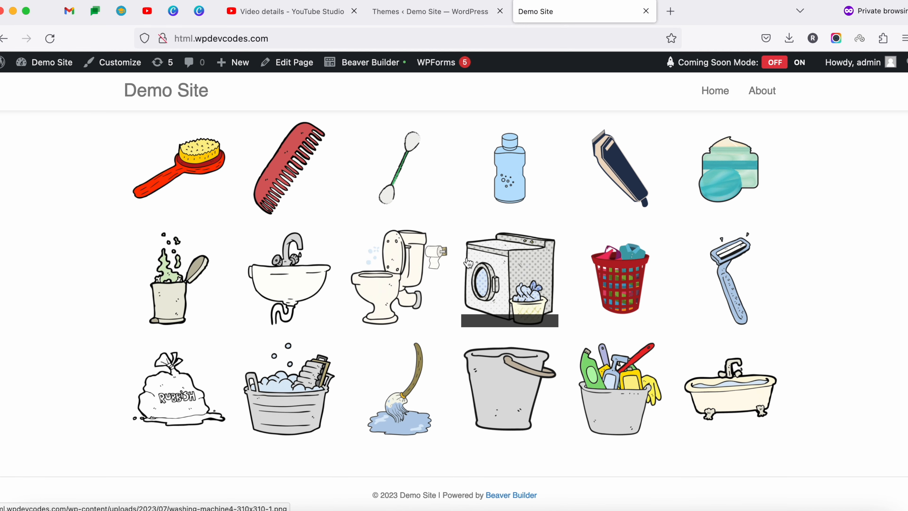
{"action": "scroll", "coordinate": [468, 263], "scroll_direction": "up", "scroll_amount": 3}
{"action": "scroll", "coordinate": [468, 262], "scroll_direction": "down", "scroll_amount": 1}
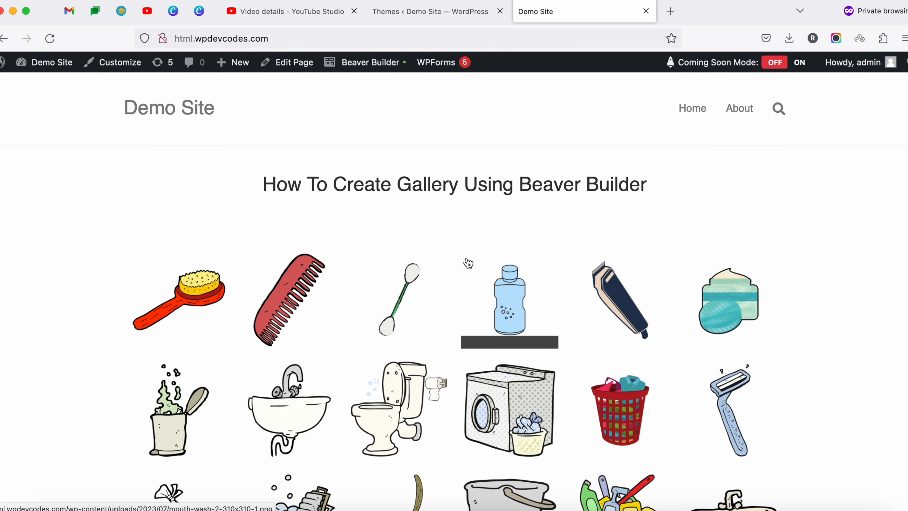
{"action": "scroll", "coordinate": [468, 263], "scroll_direction": "down", "scroll_amount": 4}
{"action": "scroll", "coordinate": [467, 257], "scroll_direction": "down", "scroll_amount": 5}
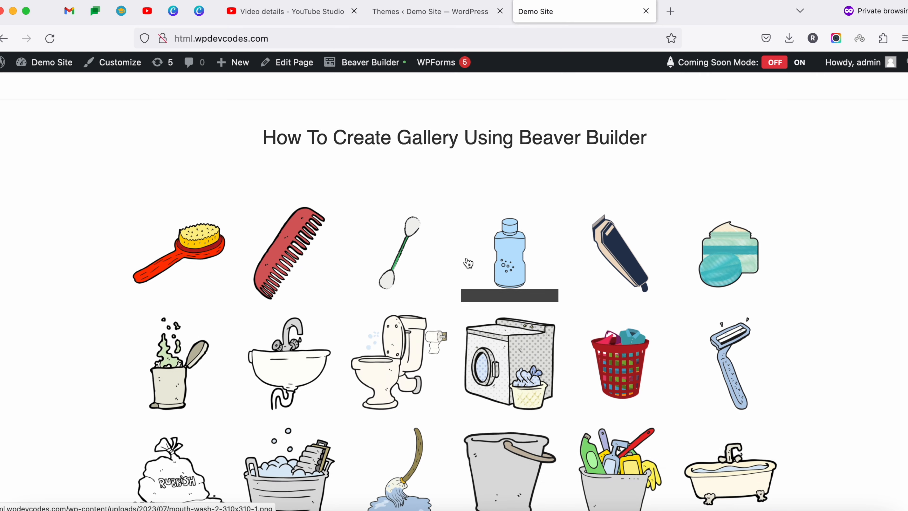
{"action": "scroll", "coordinate": [466, 258], "scroll_direction": "up", "scroll_amount": 4}
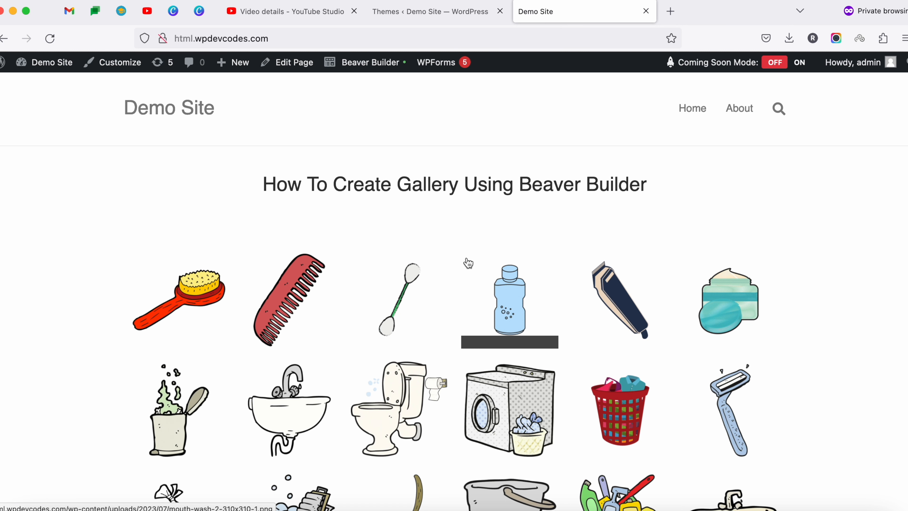
{"action": "scroll", "coordinate": [466, 260], "scroll_direction": "down", "scroll_amount": 5}
{"action": "scroll", "coordinate": [467, 260], "scroll_direction": "up", "scroll_amount": 5}
{"action": "scroll", "coordinate": [468, 263], "scroll_direction": "down", "scroll_amount": 4}
{"action": "scroll", "coordinate": [467, 264], "scroll_direction": "up", "scroll_amount": 5}
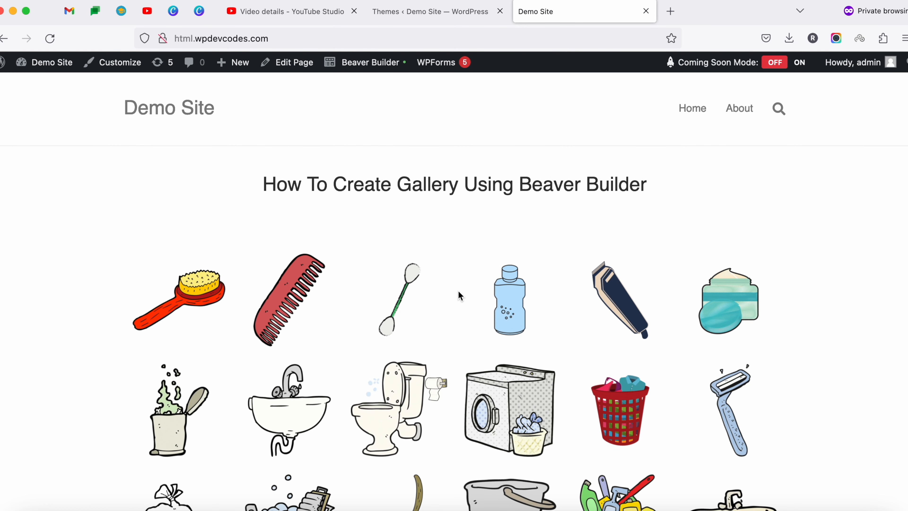
{"action": "scroll", "coordinate": [459, 295], "scroll_direction": "down", "scroll_amount": 5}
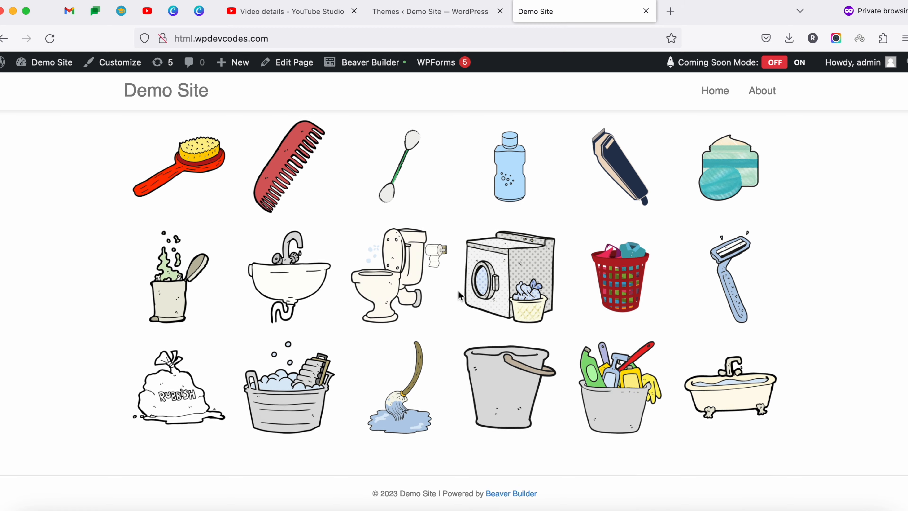
{"action": "scroll", "coordinate": [459, 296], "scroll_direction": "up", "scroll_amount": 5}
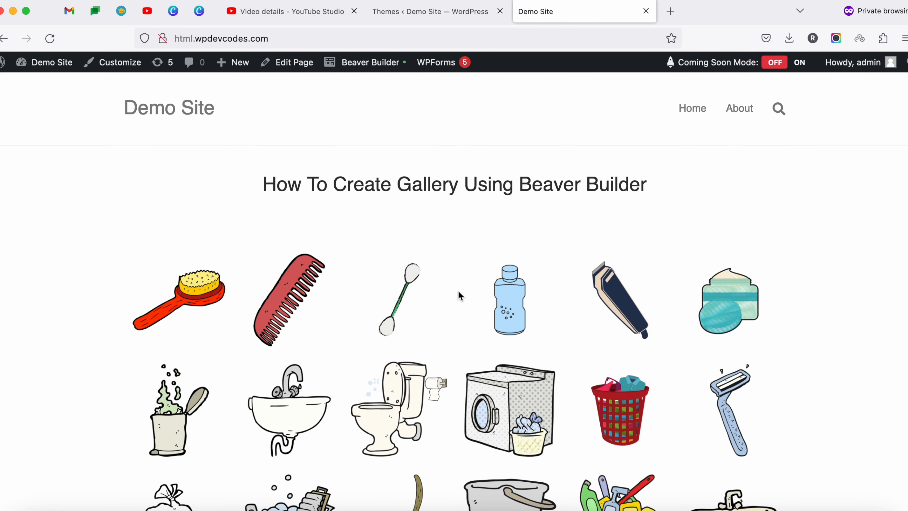